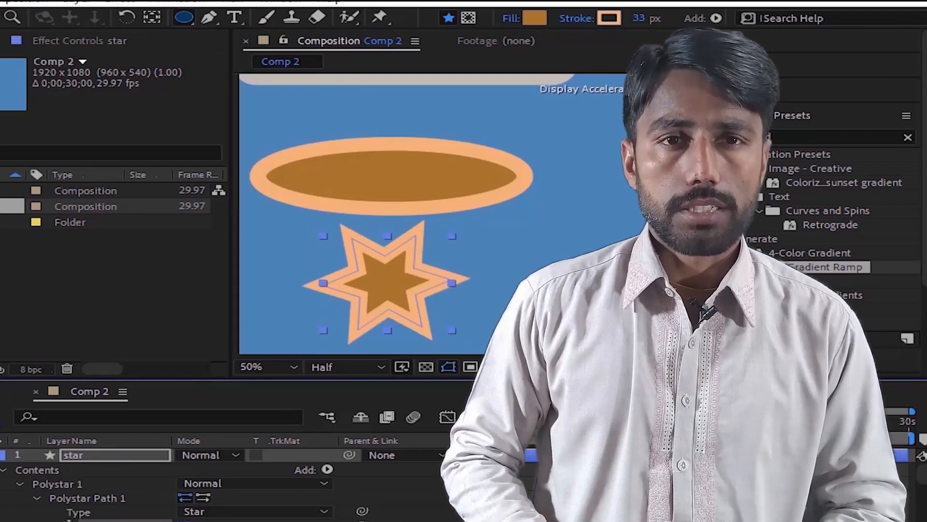
Step: Change the star layer's Polystar Path 1 type to Polygon
{"action": "mouse_move", "coordinate": [185, 521]}
{"action": "left_mouse_down"}
{"action": "mouse_move", "coordinate": [198, 521]}
{"action": "mouse_move", "coordinate": [183, 521]}
{"action": "left_mouse_up"}
{"action": "left_click", "coordinate": [249, 513]}
{"action": "left_click", "coordinate": [250, 521]}
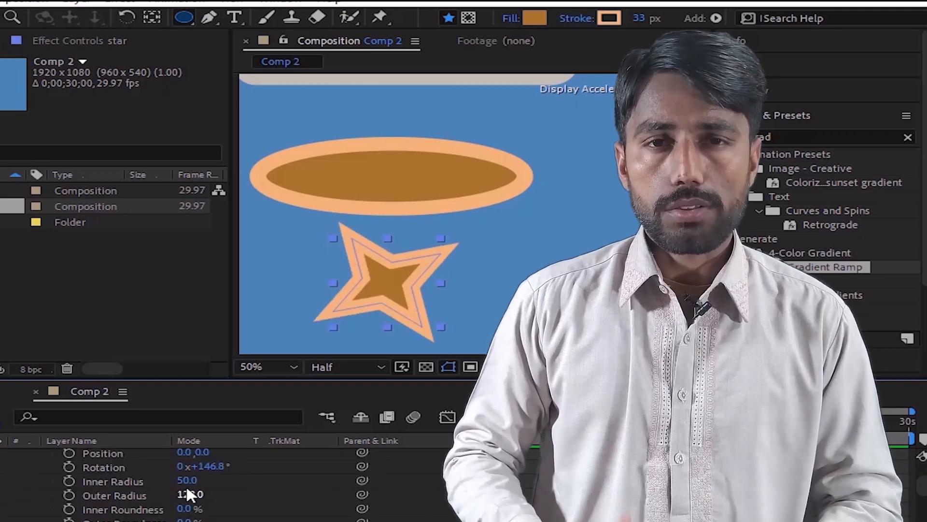
{"action": "left_click_drag", "start_coordinate": [192, 480], "coordinate": [348, 511]}
{"action": "left_click_drag", "start_coordinate": [196, 520], "coordinate": [338, 485]}
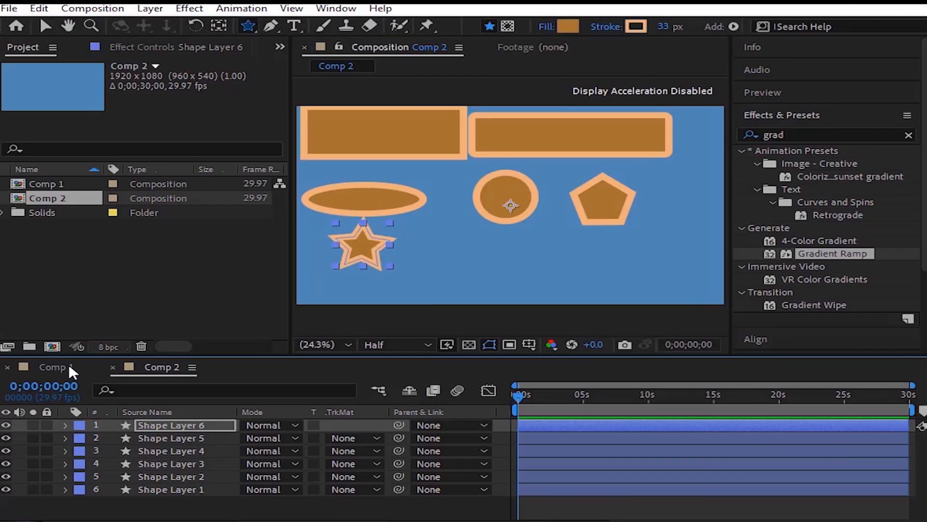
Step: Create an empty shape layer in Comp 1 and select it
{"action": "left_click", "coordinate": [69, 366]}
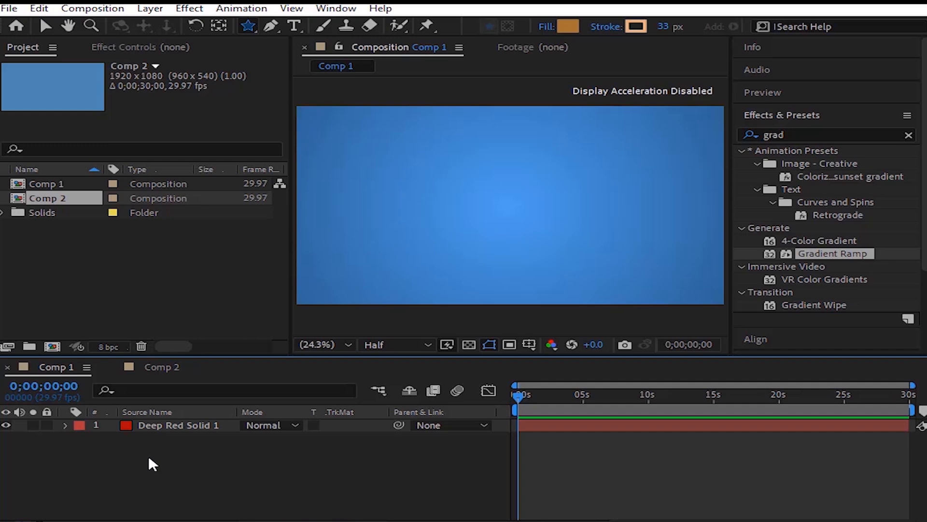
{"action": "right_click", "coordinate": [149, 455]}
{"action": "mouse_move", "coordinate": [363, 292]}
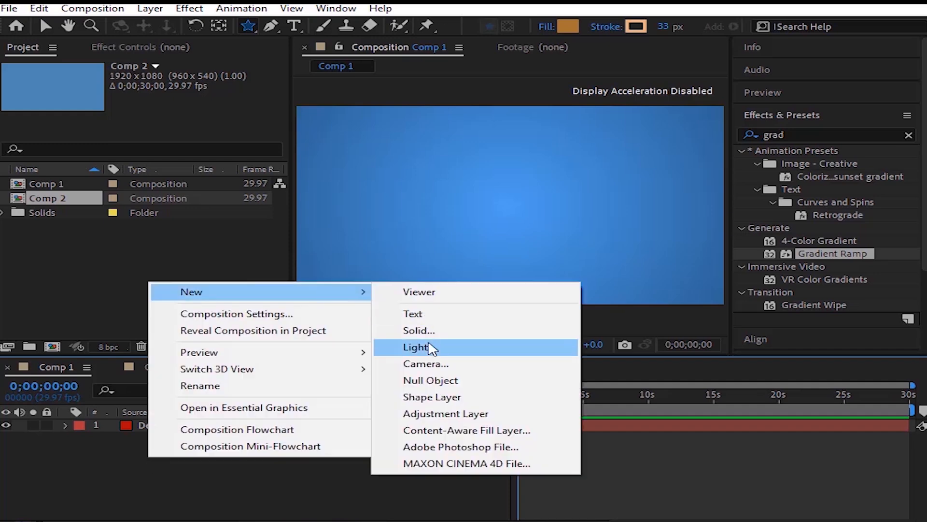
{"action": "left_click", "coordinate": [432, 397]}
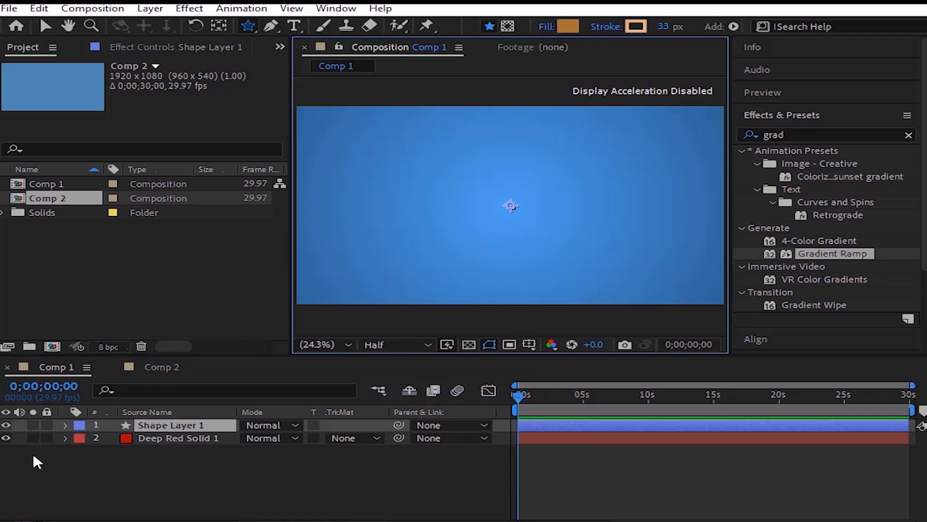
{"action": "left_click", "coordinate": [189, 424]}
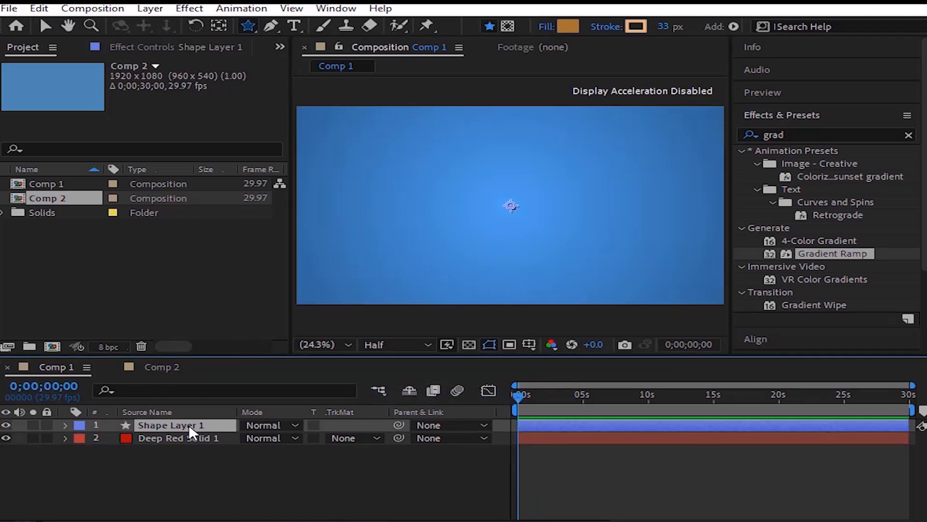
Step: Add a rectangle filling the whole composition frame on a separate shape layer with the Rectangle tool
{"action": "left_click", "coordinate": [248, 26]}
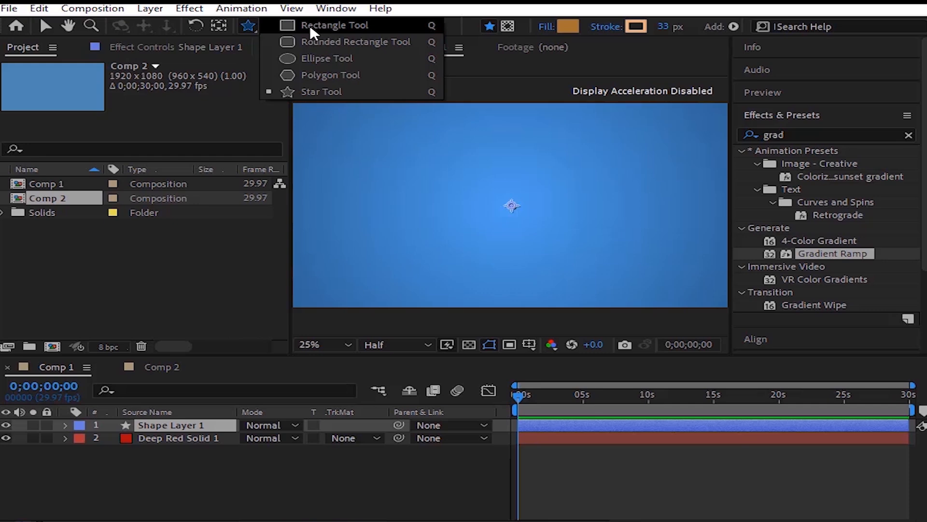
{"action": "left_click", "coordinate": [310, 24]}
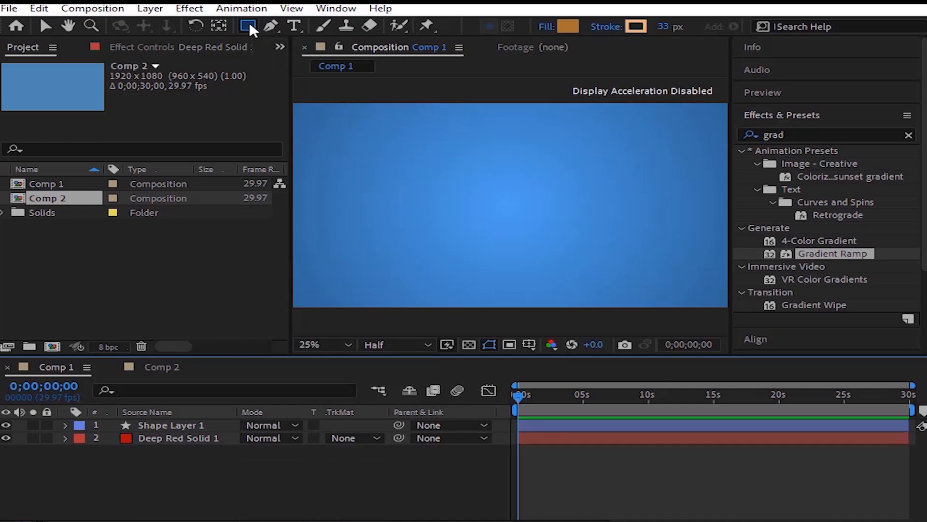
{"action": "double_click", "coordinate": [250, 22]}
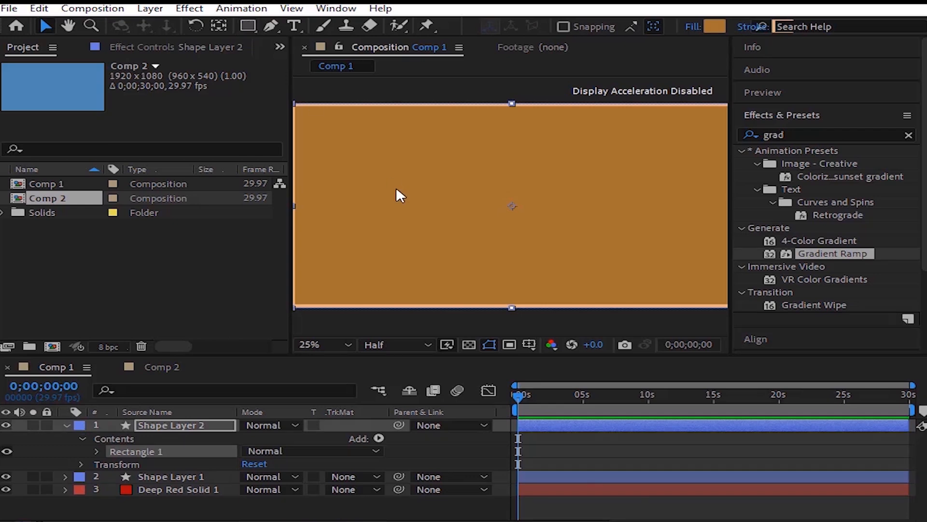
Step: Try to reduce the Size value of the full-frame rectangle's path
{"action": "key", "text": "comma"}
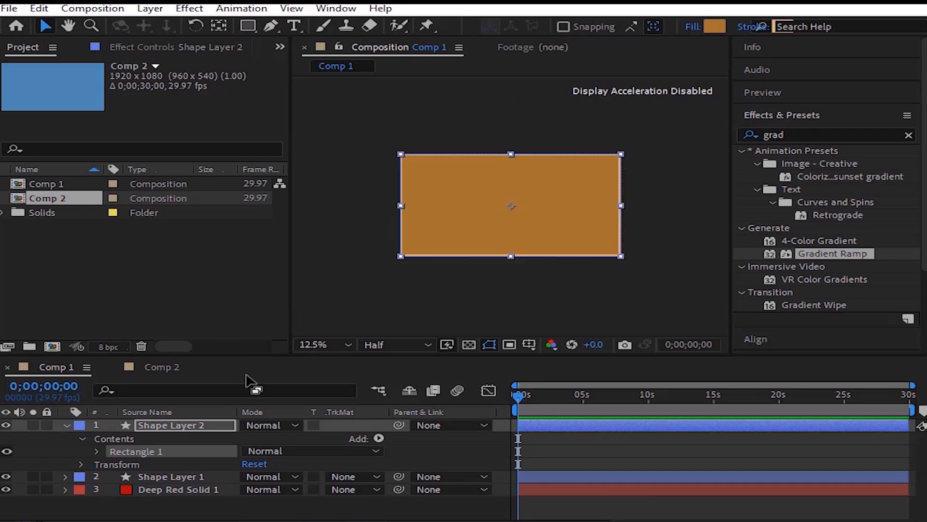
{"action": "left_click", "coordinate": [96, 451]}
{"action": "left_click", "coordinate": [112, 464]}
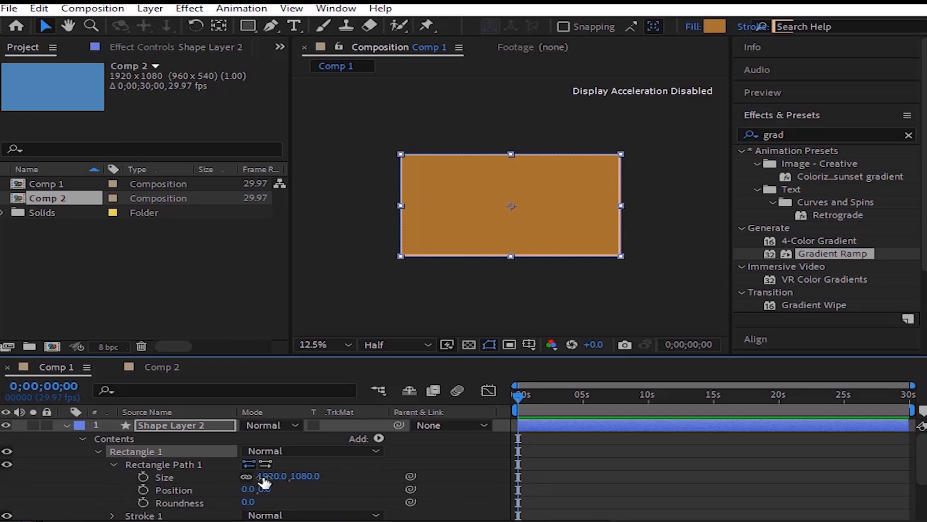
{"action": "left_click_drag", "start_coordinate": [263, 478], "coordinate": [81, 477]}
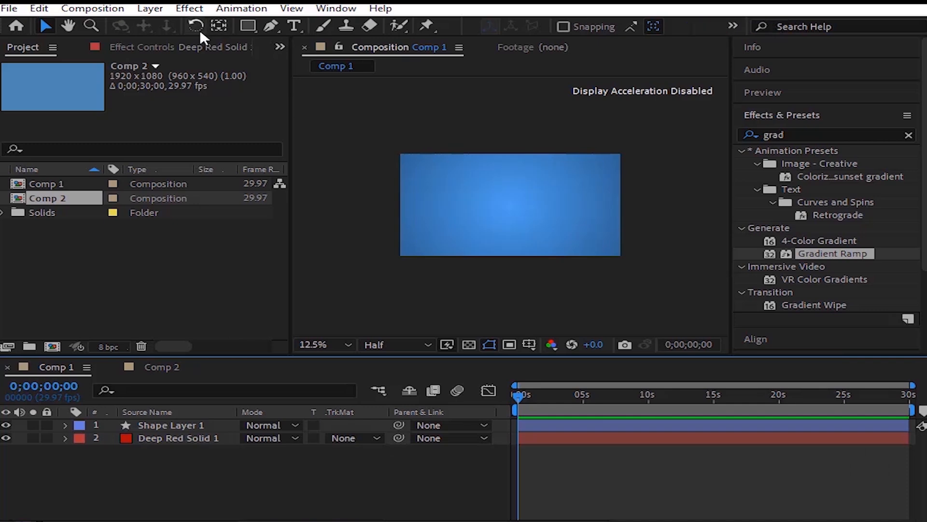
Step: Draw a wide rectangle in the upper-left part of the composition and delete the empty Shape Layer 1
{"action": "left_click", "coordinate": [247, 27]}
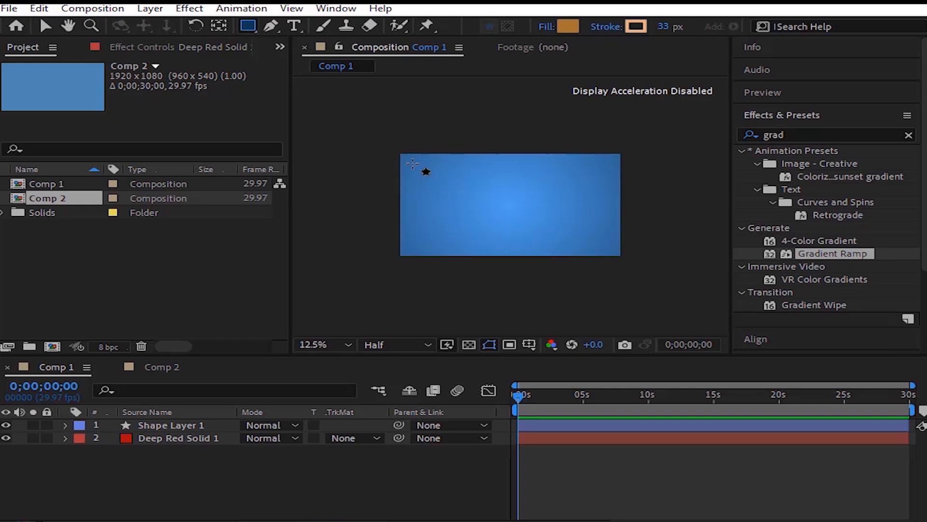
{"action": "mouse_move", "coordinate": [413, 164]}
{"action": "left_mouse_down"}
{"action": "mouse_move", "coordinate": [445, 182]}
{"action": "mouse_move", "coordinate": [540, 197]}
{"action": "left_mouse_up"}
{"action": "left_click", "coordinate": [187, 473]}
{"action": "key", "text": "Delete"}
Step: Rename the drawn shape's layer to "rectangle" and move the shape into the composition's upper-left corner
{"action": "left_click", "coordinate": [201, 425]}
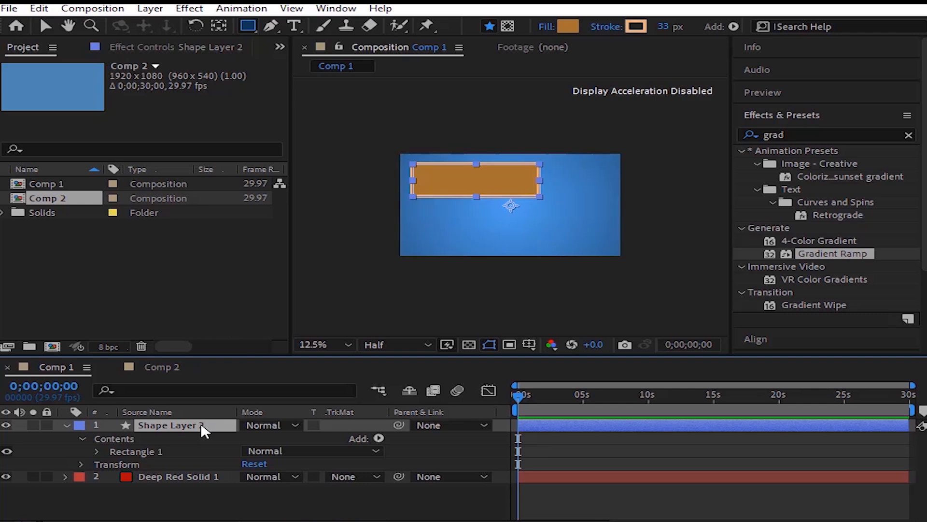
{"action": "type", "text": "rectangle"}
{"action": "key", "text": "Return"}
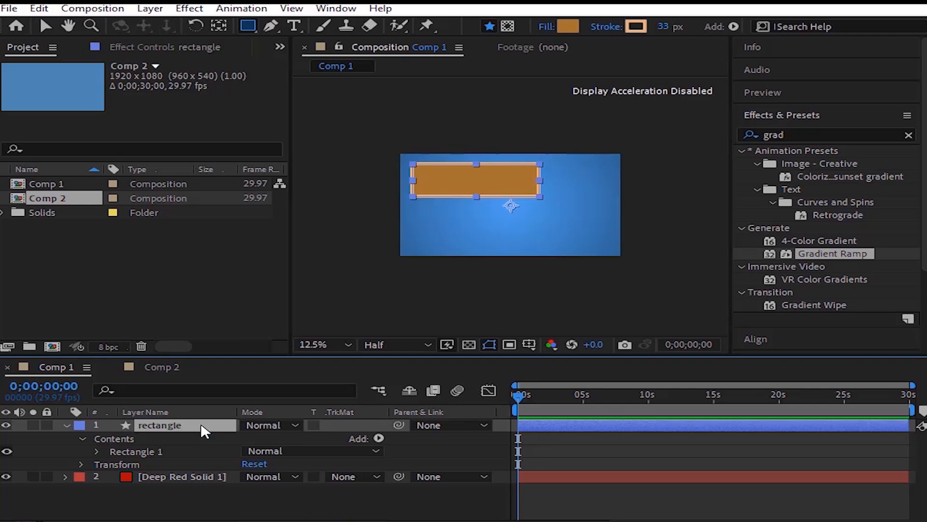
{"action": "left_click", "coordinate": [67, 425]}
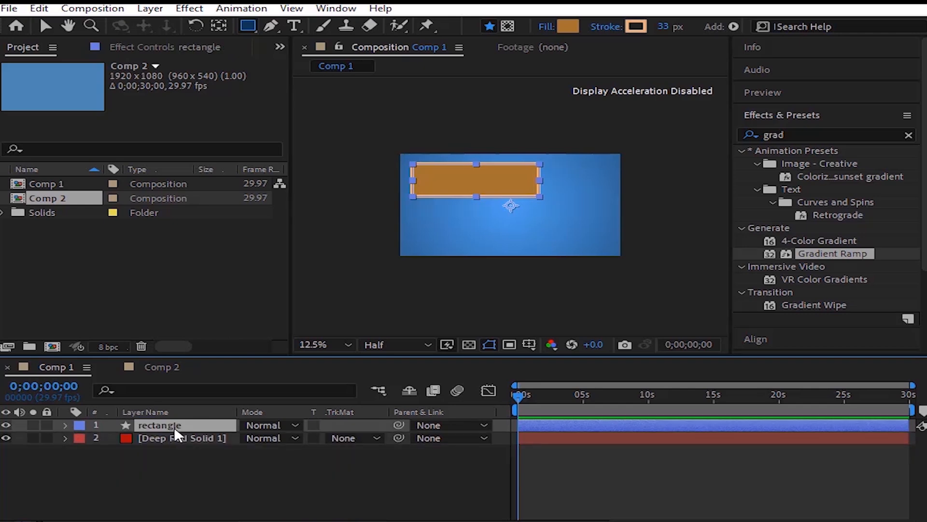
{"action": "left_click", "coordinate": [46, 27]}
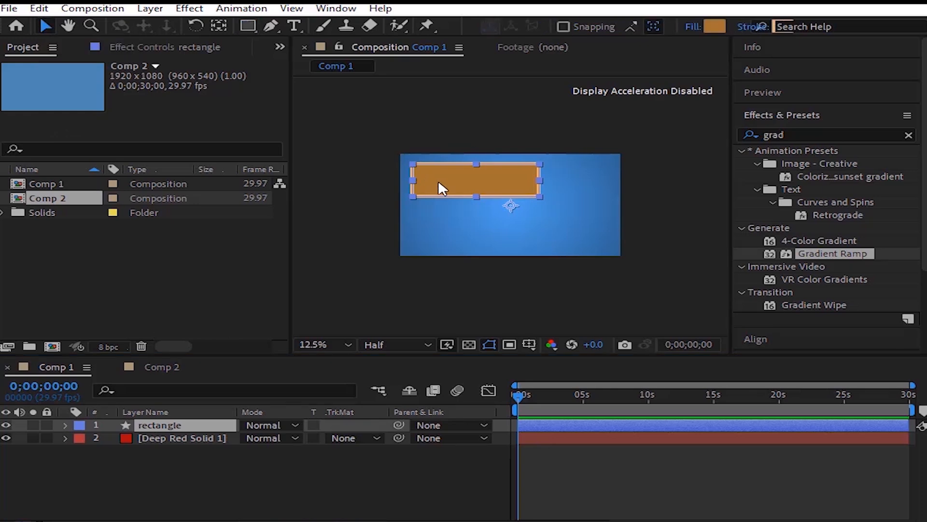
{"action": "mouse_move", "coordinate": [439, 181]}
{"action": "left_mouse_down"}
{"action": "mouse_move", "coordinate": [421, 167]}
{"action": "mouse_move", "coordinate": [427, 172]}
{"action": "left_mouse_up"}
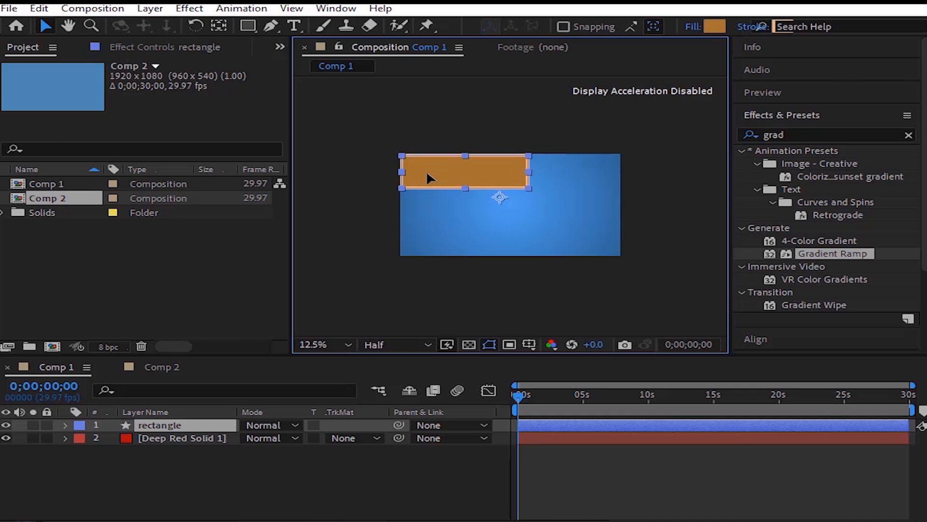
Step: With no layer selected, draw a rounded rectangle in the composition's upper-right area, beside the first rectangle
{"action": "right_click", "coordinate": [223, 481]}
{"action": "mouse_move", "coordinate": [425, 315]}
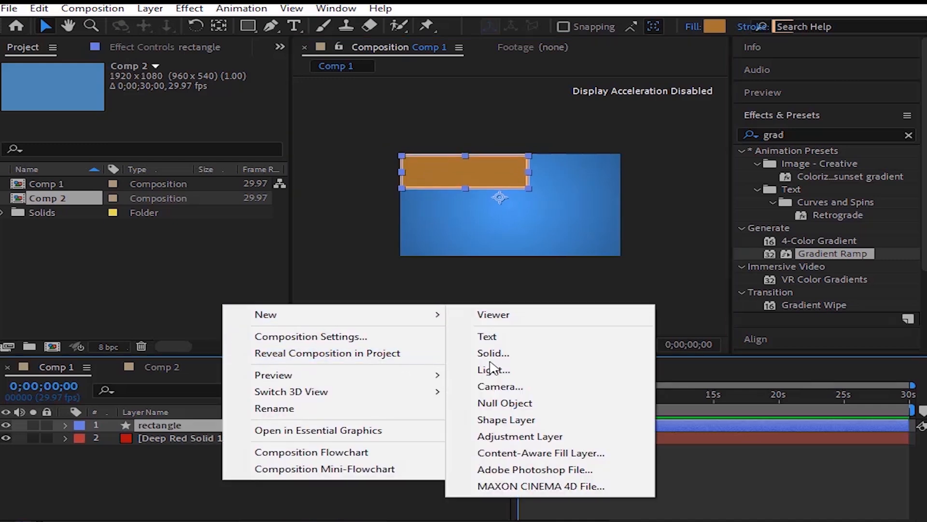
{"action": "left_click", "coordinate": [163, 463]}
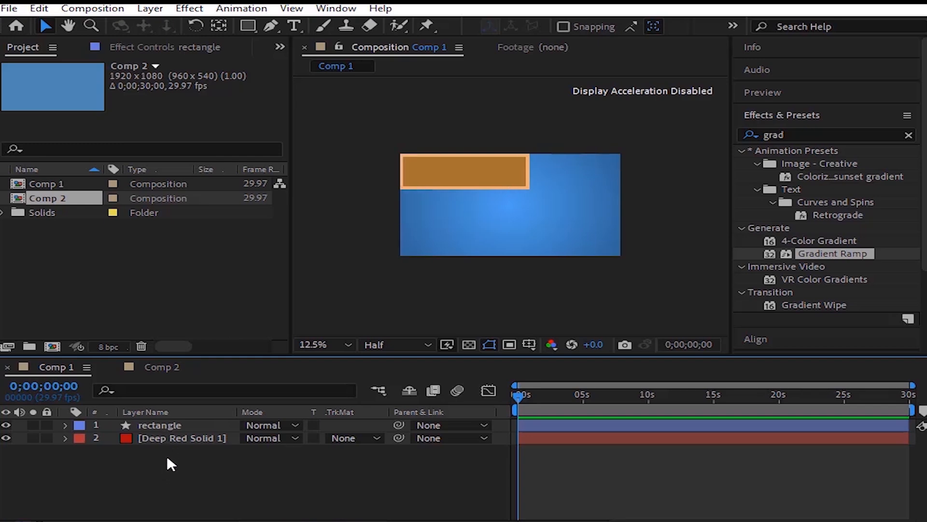
{"action": "left_click", "coordinate": [252, 24]}
{"action": "left_click", "coordinate": [315, 43]}
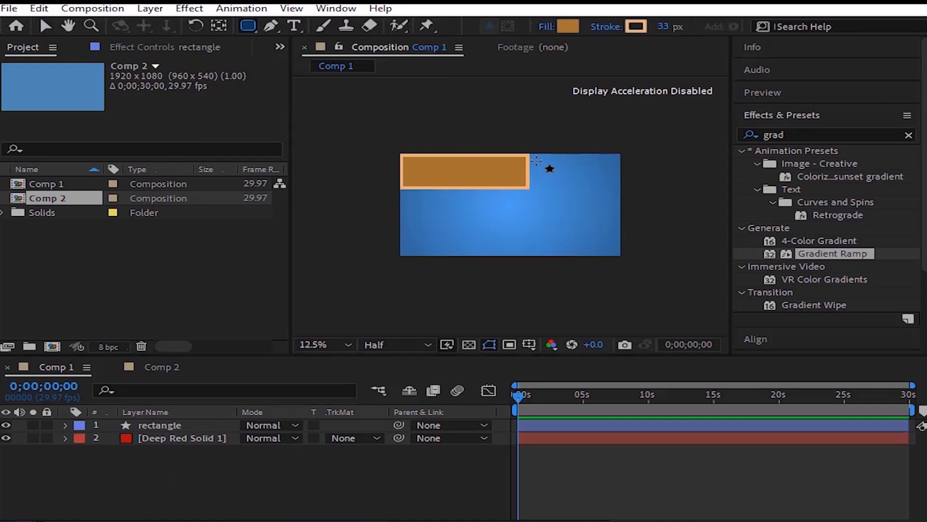
{"action": "mouse_move", "coordinate": [537, 160]}
{"action": "left_mouse_down"}
{"action": "mouse_move", "coordinate": [555, 179]}
{"action": "mouse_move", "coordinate": [621, 194]}
{"action": "left_mouse_up"}
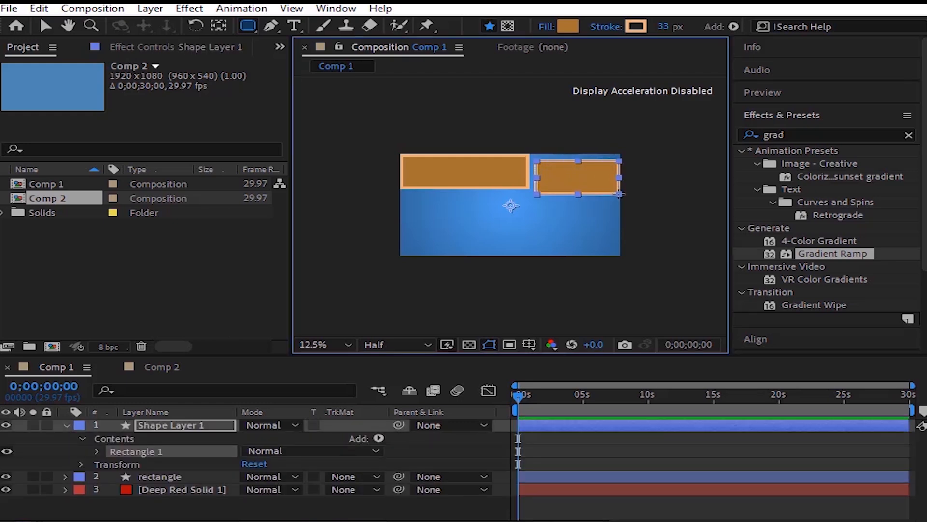
Step: Draw a wide ellipse in the composition's lower-left area on the same shape layer as the rounded rectangle
{"action": "left_click", "coordinate": [163, 421]}
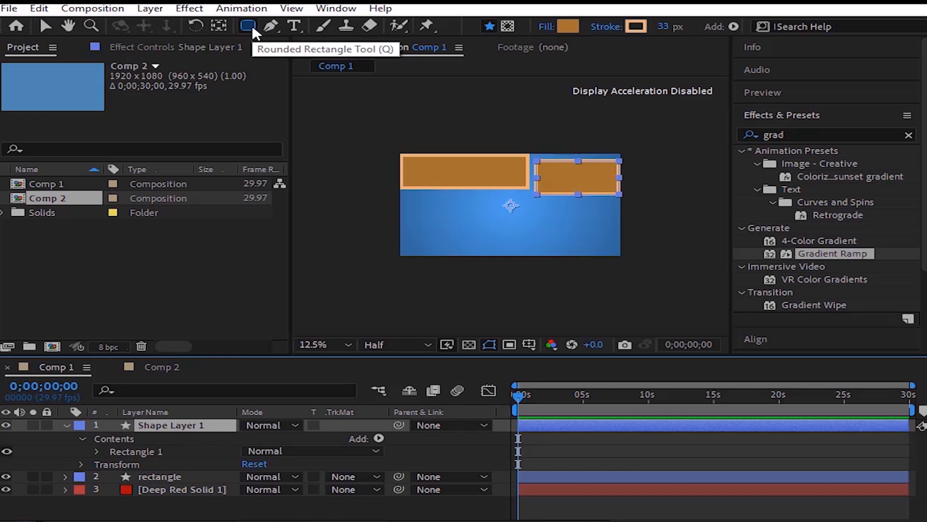
{"action": "left_click_drag", "start_coordinate": [252, 25], "coordinate": [332, 60]}
{"action": "left_click_drag", "start_coordinate": [410, 207], "coordinate": [495, 235]}
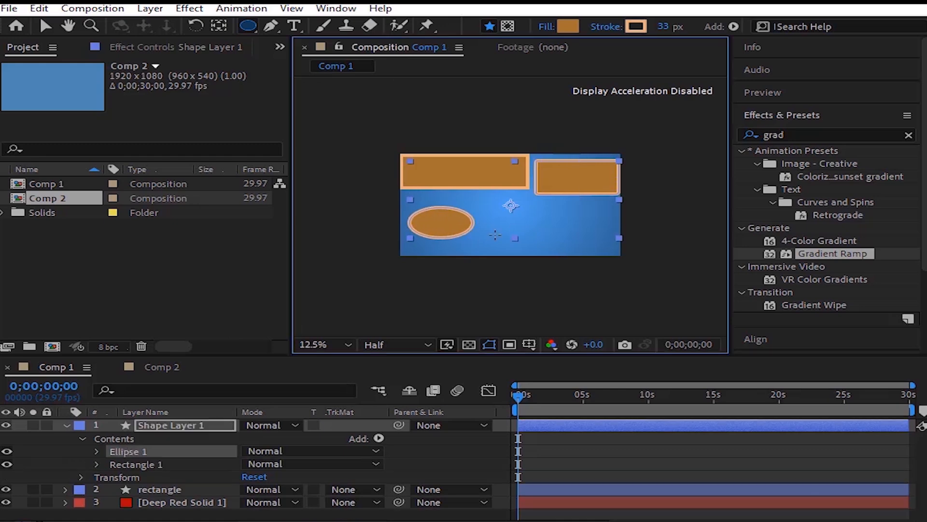
{"action": "left_click", "coordinate": [132, 451]}
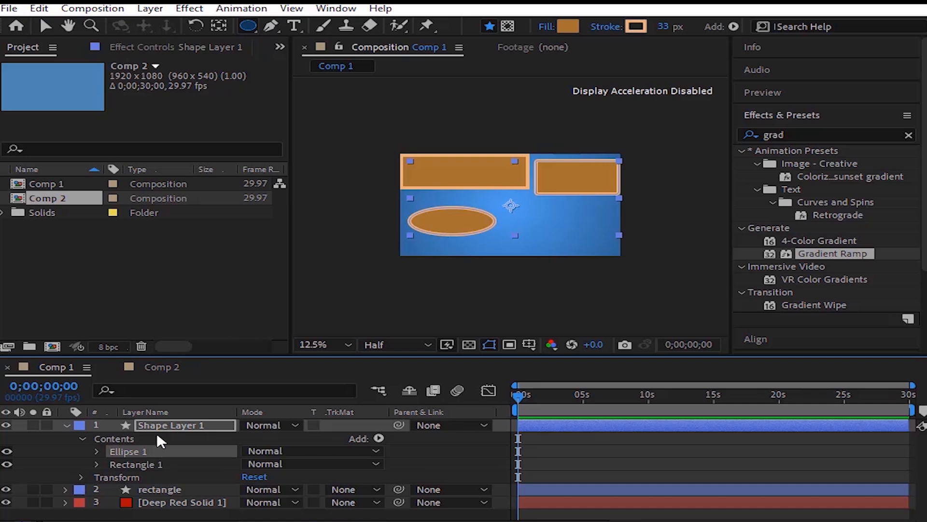
Step: Scale the whole Shape Layer 1 down to 75% in its layer transform
{"action": "left_click", "coordinate": [82, 477]}
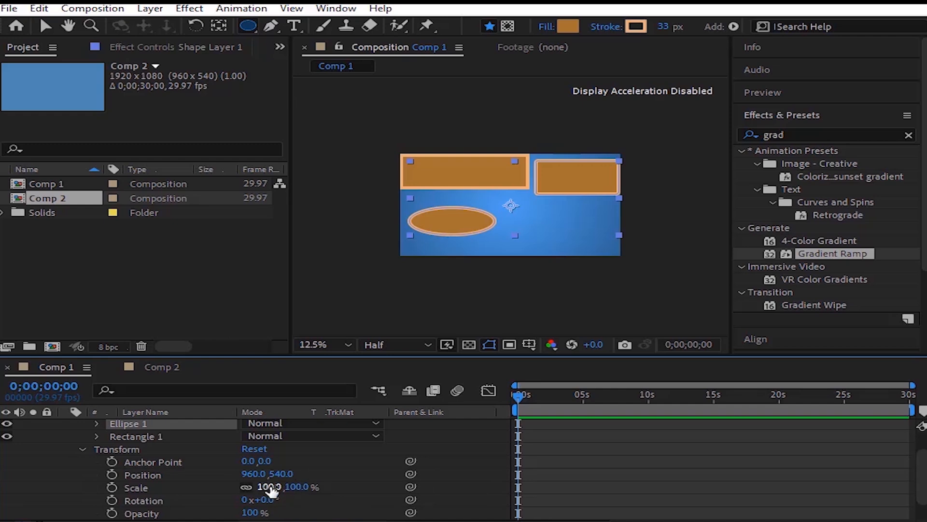
{"action": "left_click_drag", "start_coordinate": [269, 488], "coordinate": [263, 488]}
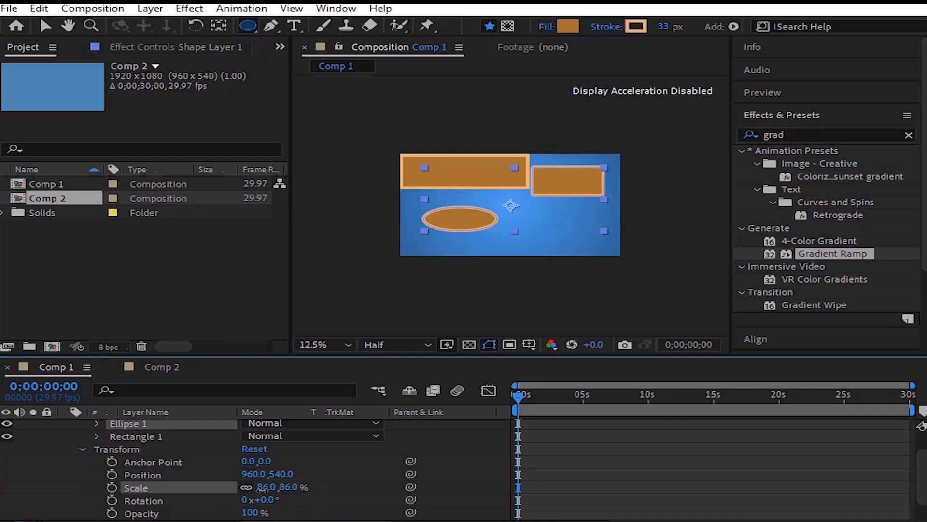
{"action": "mouse_move", "coordinate": [263, 488]}
{"action": "left_mouse_down"}
{"action": "mouse_move", "coordinate": [273, 488]}
{"action": "mouse_move", "coordinate": [257, 489]}
{"action": "left_mouse_up"}
{"action": "scroll", "coordinate": [150, 484], "scroll_direction": "up", "scroll_amount": 1}
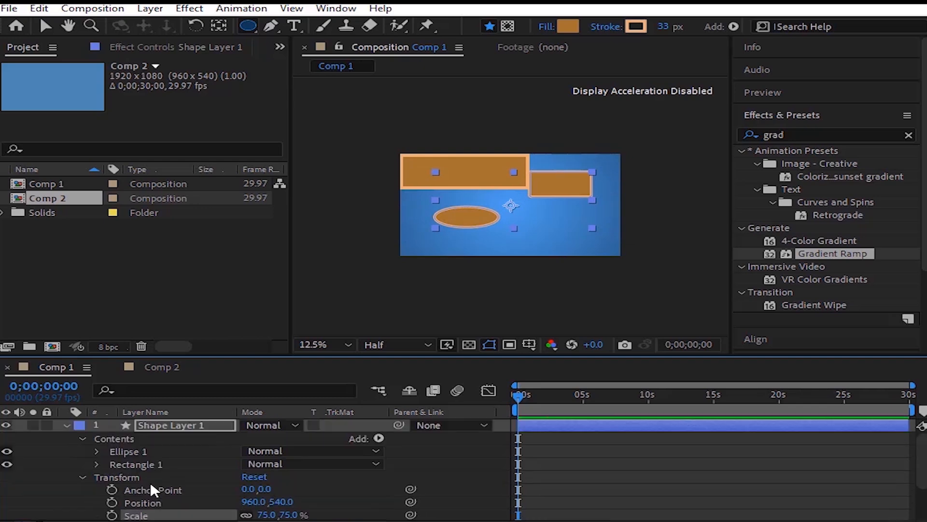
Step: Scale only Ellipse 1 to 193% in the ellipse's own transform properties
{"action": "left_click", "coordinate": [97, 451]}
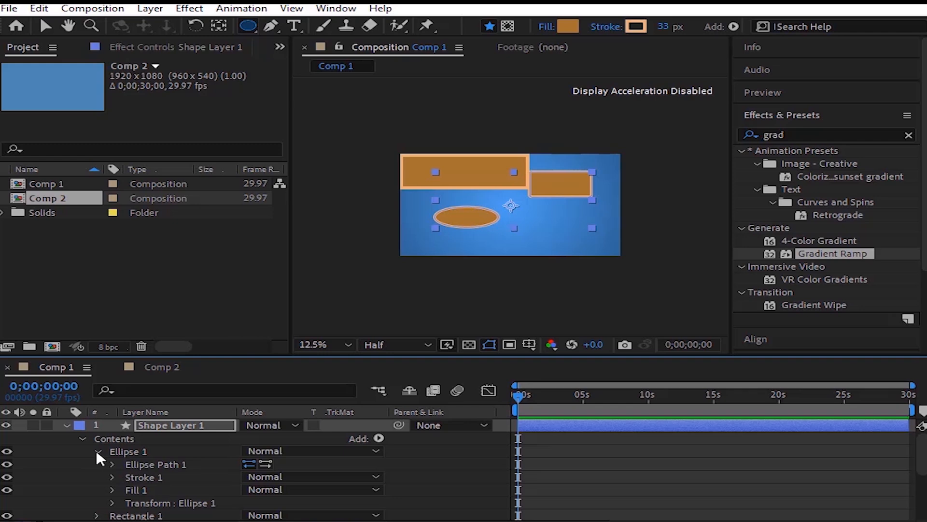
{"action": "scroll", "coordinate": [96, 451], "scroll_direction": "down", "scroll_amount": 1}
{"action": "left_click", "coordinate": [113, 464]}
{"action": "scroll", "coordinate": [113, 465], "scroll_direction": "down", "scroll_amount": 1}
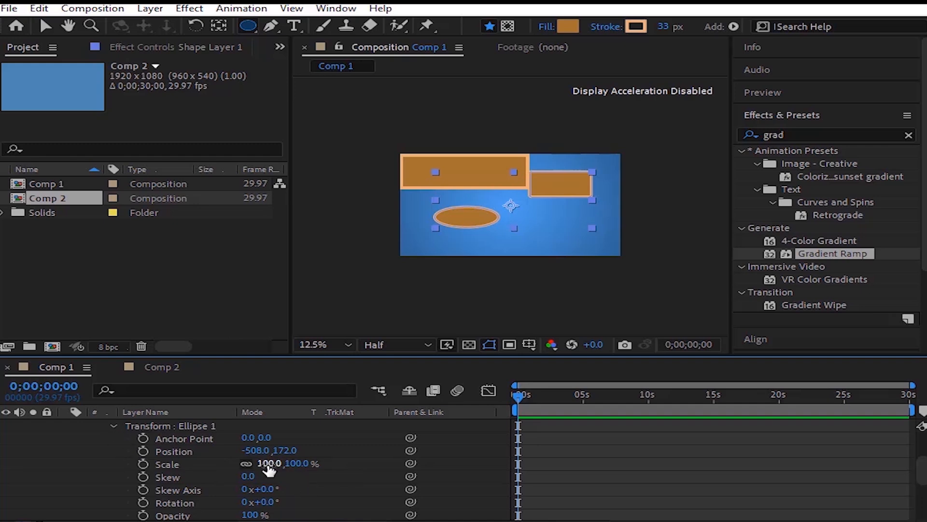
{"action": "left_click_drag", "start_coordinate": [269, 468], "coordinate": [357, 459]}
{"action": "left_click_drag", "start_coordinate": [396, 454], "coordinate": [354, 465]}
{"action": "scroll", "coordinate": [172, 451], "scroll_direction": "up", "scroll_amount": 2}
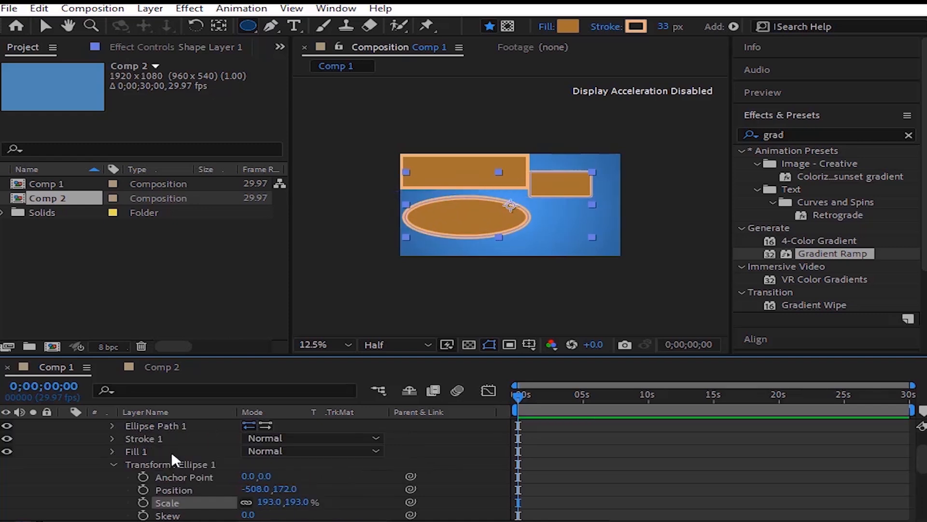
Step: Collapse Ellipse 1's transform properties and the whole Shape Layer 1 in the timeline
{"action": "left_click", "coordinate": [117, 463]}
{"action": "scroll", "coordinate": [117, 463], "scroll_direction": "up", "scroll_amount": 2}
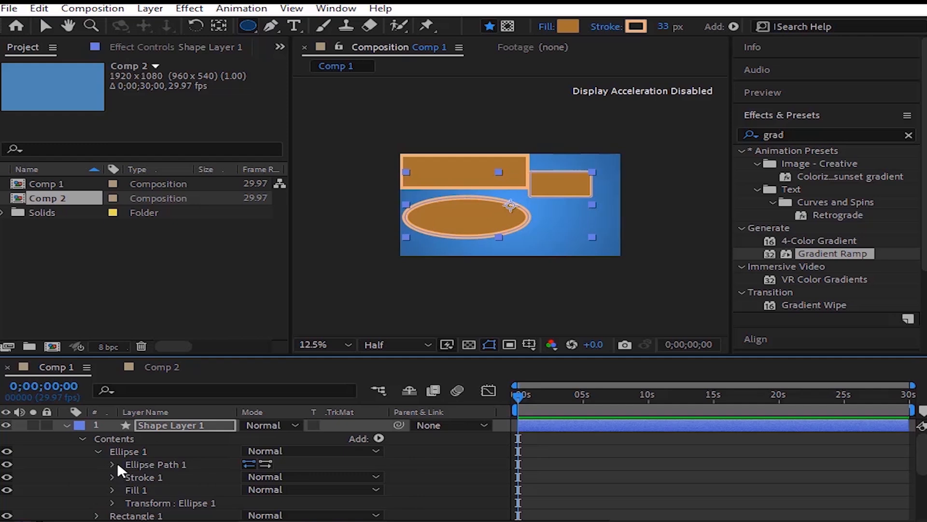
{"action": "scroll", "coordinate": [117, 462], "scroll_direction": "down", "scroll_amount": 2}
{"action": "scroll", "coordinate": [117, 462], "scroll_direction": "down", "scroll_amount": 3}
{"action": "scroll", "coordinate": [117, 462], "scroll_direction": "up", "scroll_amount": 2}
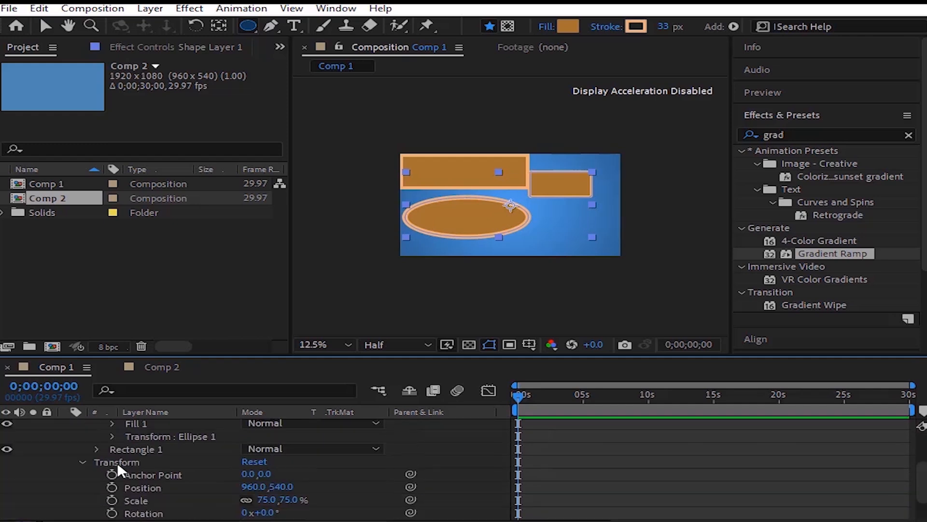
{"action": "scroll", "coordinate": [117, 463], "scroll_direction": "up", "scroll_amount": 3}
{"action": "left_click", "coordinate": [67, 425]}
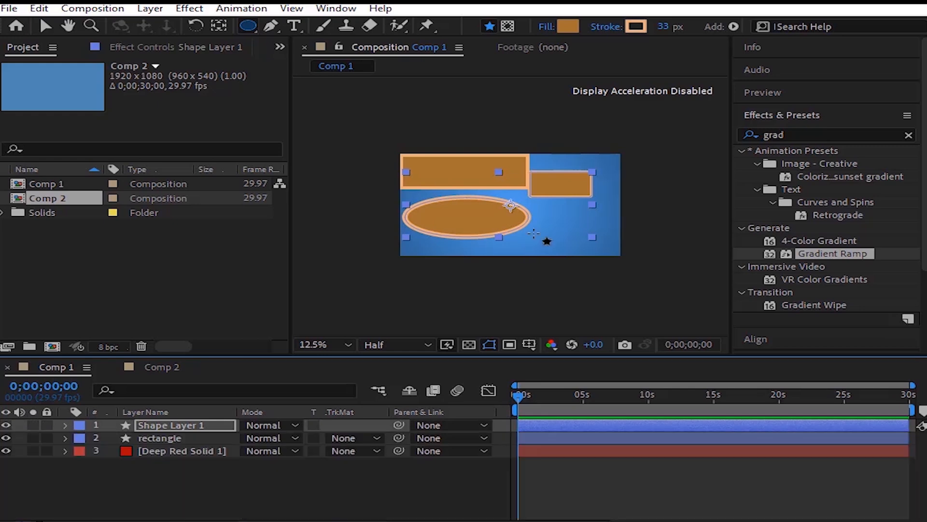
Step: Add a new shape layer to Comp 1 and draw a small circle in the composition's lower-right area with the Ellipse tool
{"action": "left_click", "coordinate": [252, 22]}
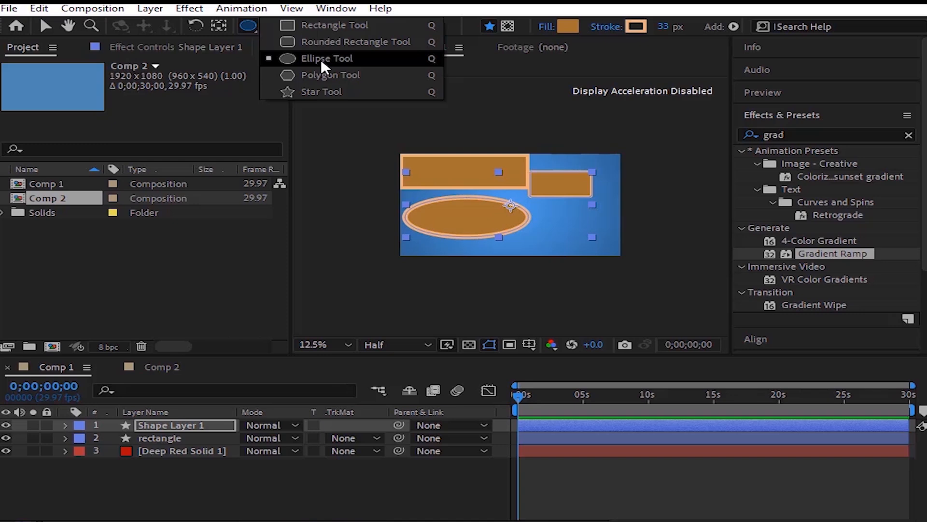
{"action": "left_click", "coordinate": [320, 59]}
{"action": "right_click", "coordinate": [257, 467]}
{"action": "mouse_move", "coordinate": [309, 304]}
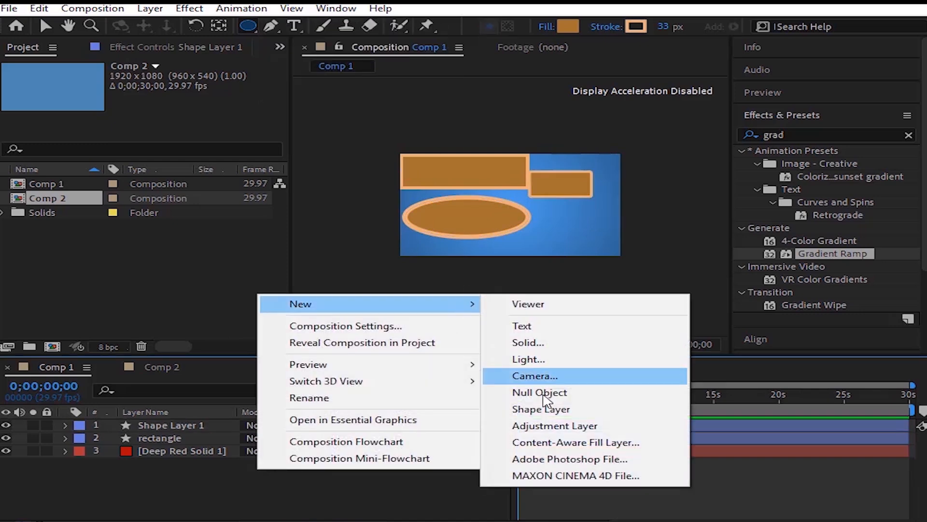
{"action": "left_click", "coordinate": [541, 408]}
{"action": "left_click_drag", "start_coordinate": [552, 213], "coordinate": [603, 240]}
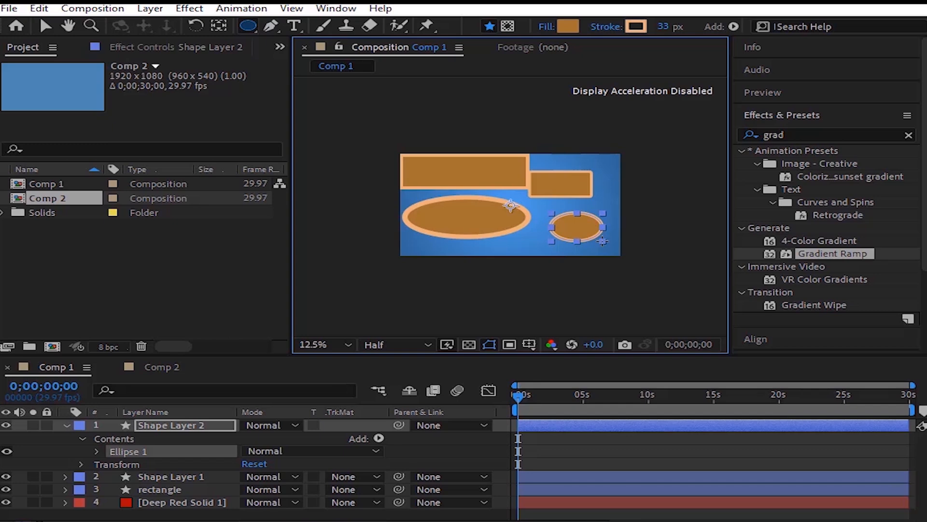
{"action": "left_click_drag", "start_coordinate": [603, 240], "coordinate": [599, 226]}
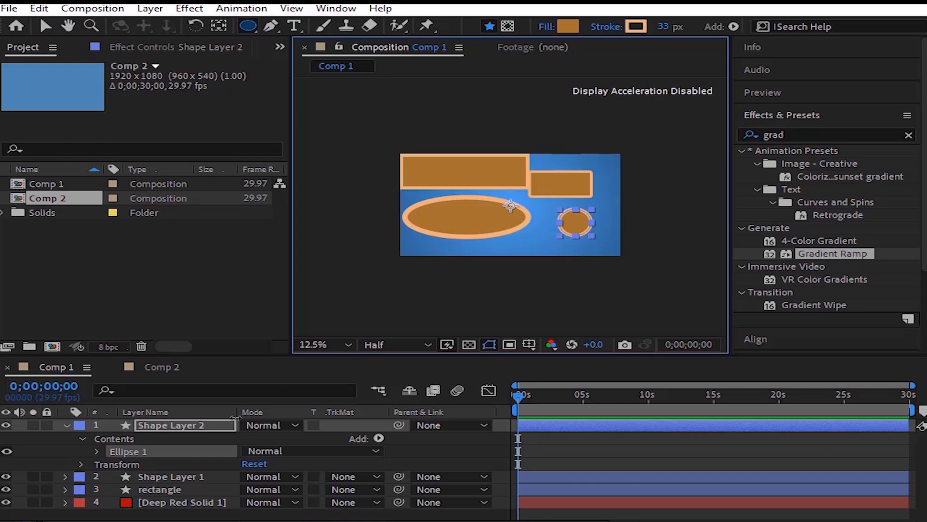
Step: Switch to Comp 2, expand the Rectangle layer's Rectangle Path 1 properties, and view the attributes that can be added to the shape
{"action": "left_click", "coordinate": [167, 364]}
{"action": "left_click", "coordinate": [167, 489]}
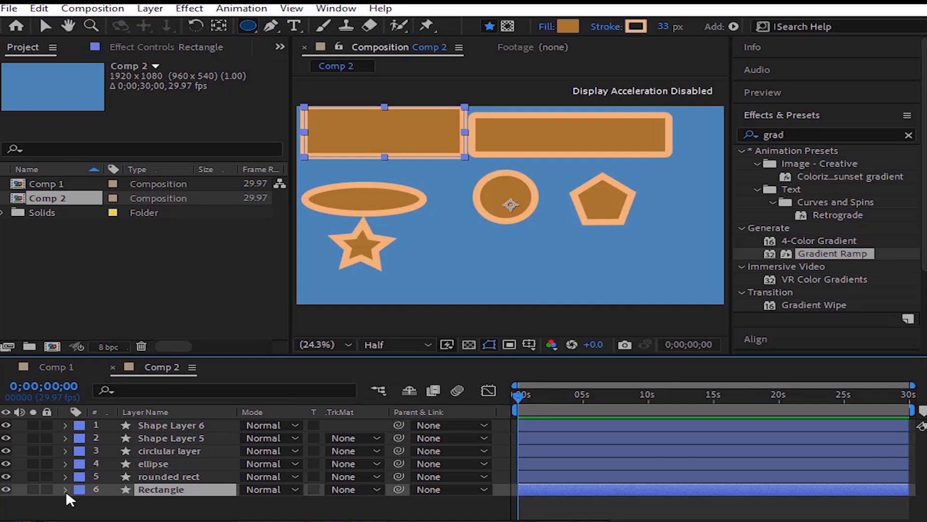
{"action": "left_click", "coordinate": [66, 489]}
{"action": "scroll", "coordinate": [95, 498], "scroll_direction": "down", "scroll_amount": 2}
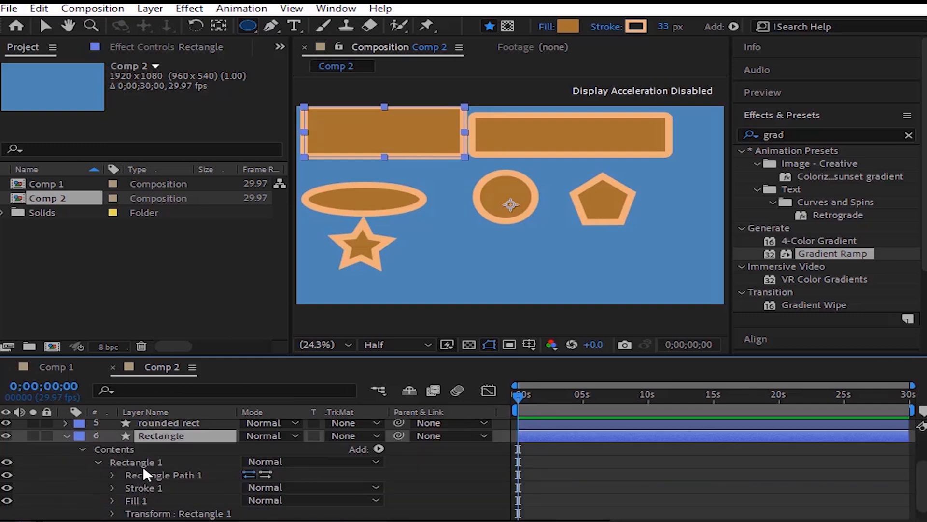
{"action": "left_click", "coordinate": [120, 475]}
{"action": "left_click", "coordinate": [112, 474]}
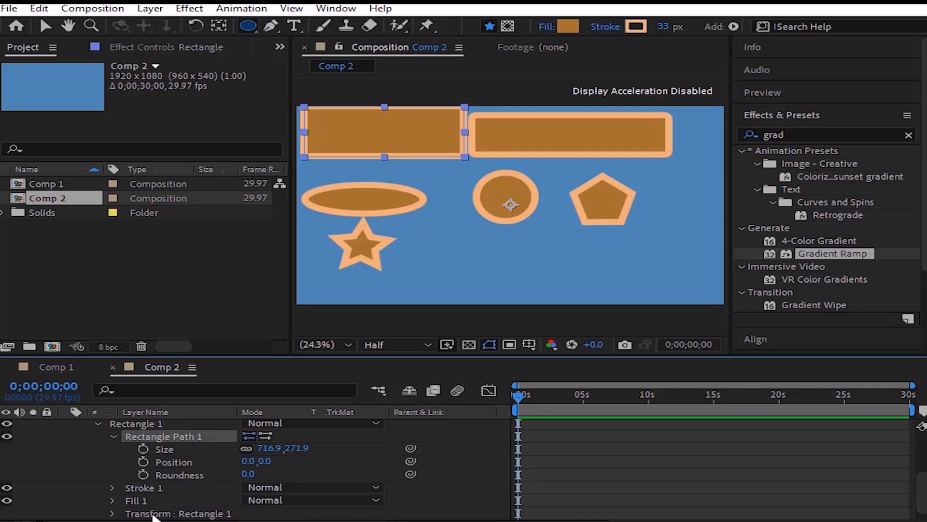
{"action": "scroll", "coordinate": [160, 436], "scroll_direction": "up", "scroll_amount": 1}
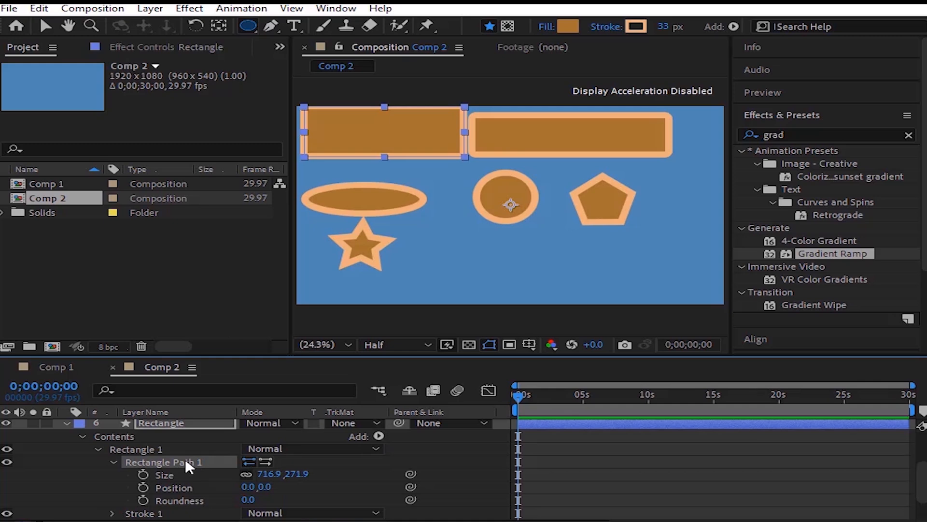
{"action": "left_click", "coordinate": [380, 436]}
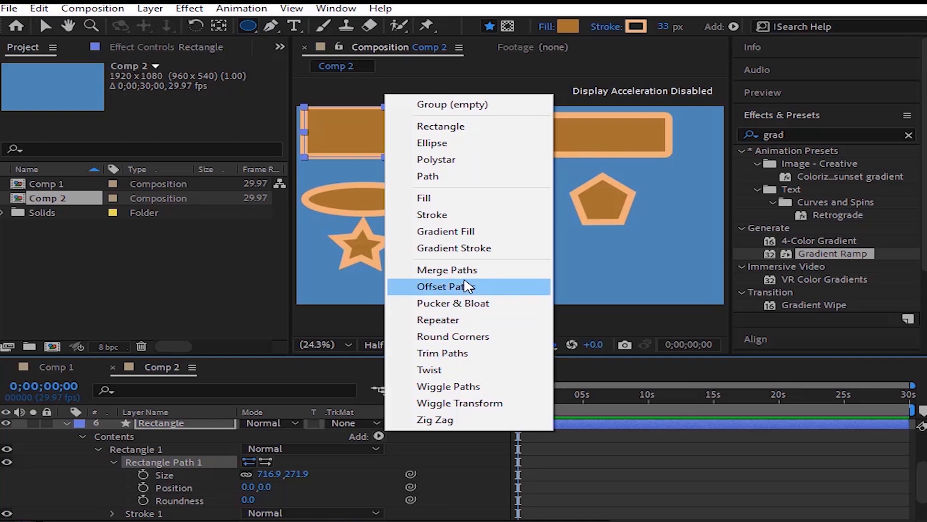
{"action": "left_click", "coordinate": [193, 466]}
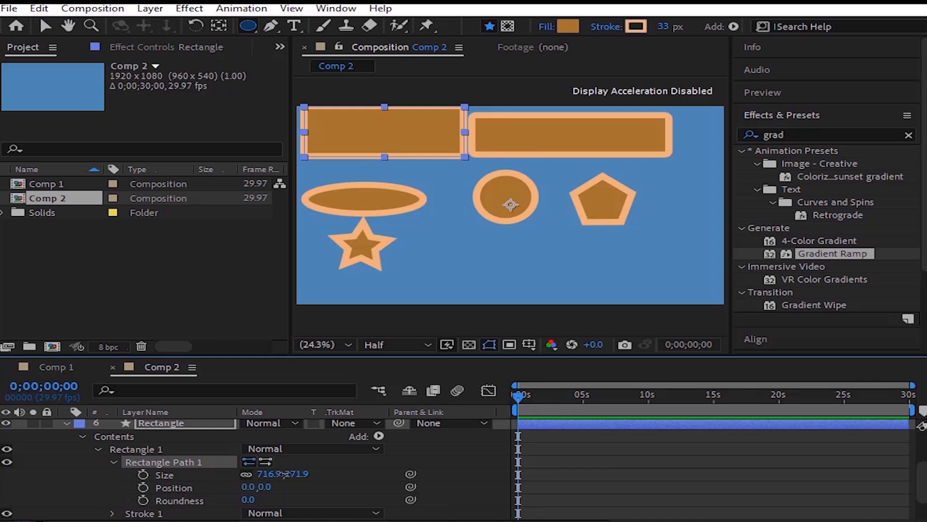
Step: Resize Rectangle Path 1 to 639.9 by 258.5 with its proportions unlinked, and constrain the proportions again
{"action": "mouse_move", "coordinate": [262, 472]}
{"action": "left_mouse_down"}
{"action": "mouse_move", "coordinate": [309, 472]}
{"action": "mouse_move", "coordinate": [232, 472]}
{"action": "mouse_move", "coordinate": [262, 471]}
{"action": "left_mouse_up"}
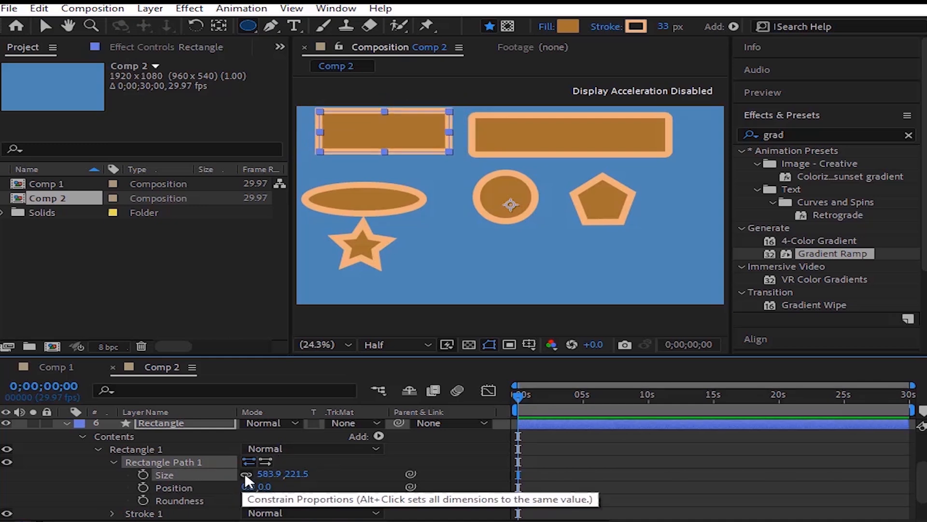
{"action": "left_click", "coordinate": [245, 475]}
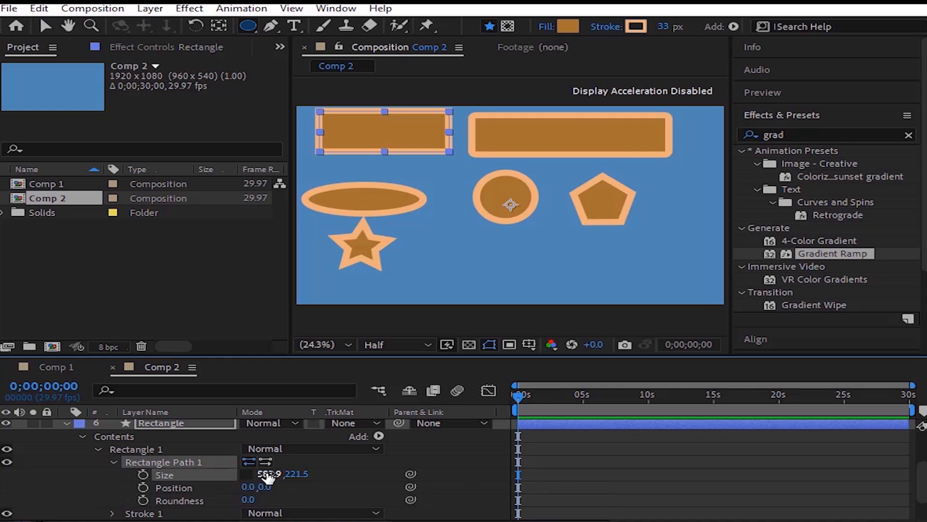
{"action": "left_click_drag", "start_coordinate": [268, 477], "coordinate": [322, 471]}
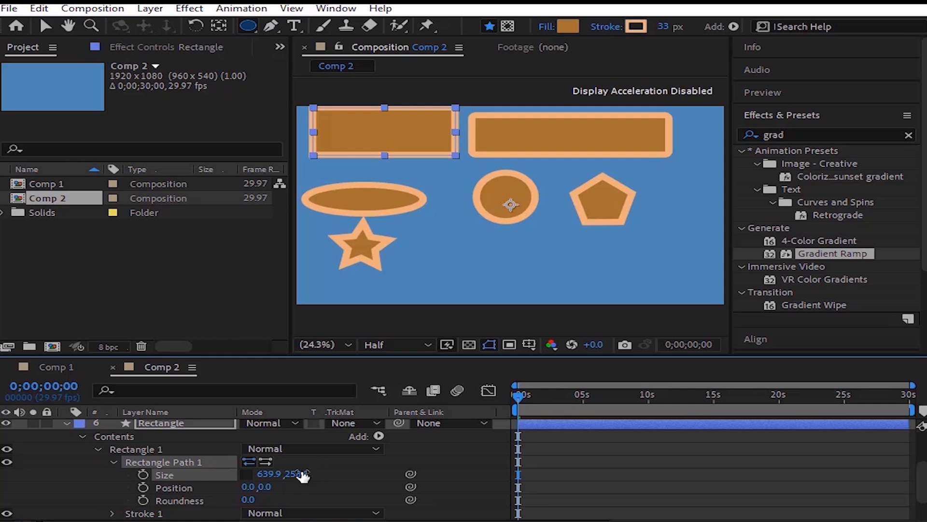
{"action": "left_click", "coordinate": [247, 474]}
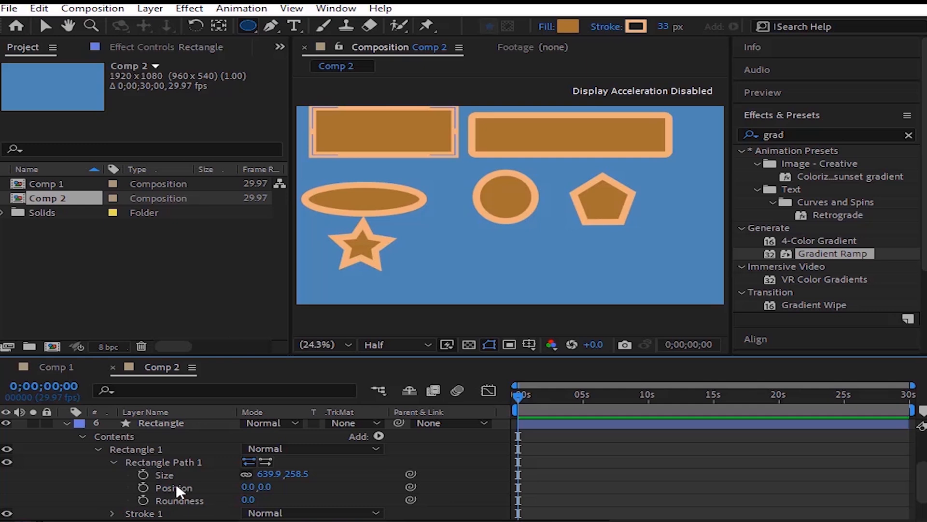
Step: Set Rectangle Path 1's position to -50.0, 0.0 and its roundness to 29.0
{"action": "left_click_drag", "start_coordinate": [247, 487], "coordinate": [202, 487]}
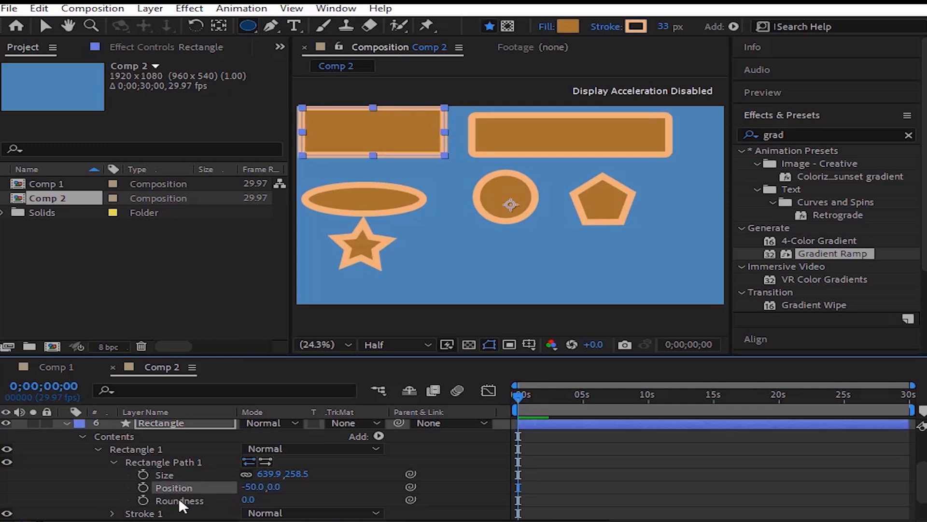
{"action": "left_click", "coordinate": [179, 500]}
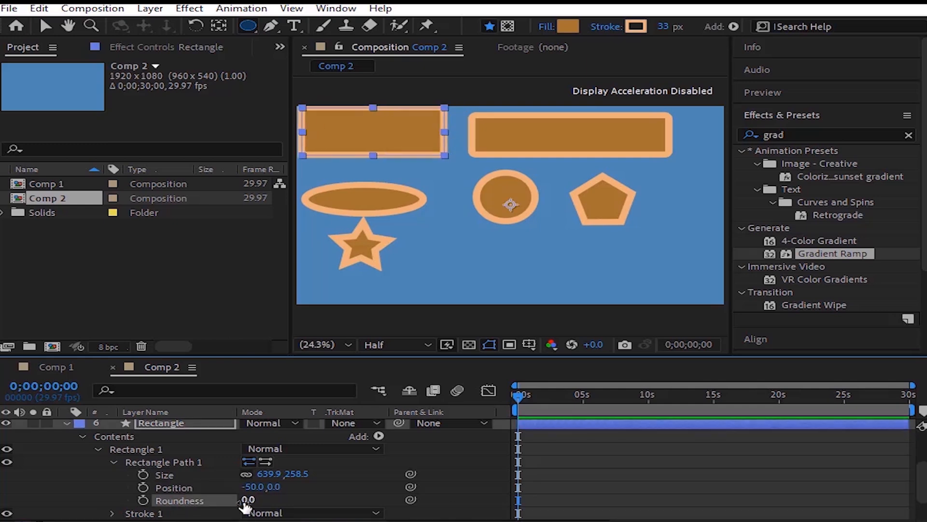
{"action": "left_click_drag", "start_coordinate": [245, 503], "coordinate": [155, 498]}
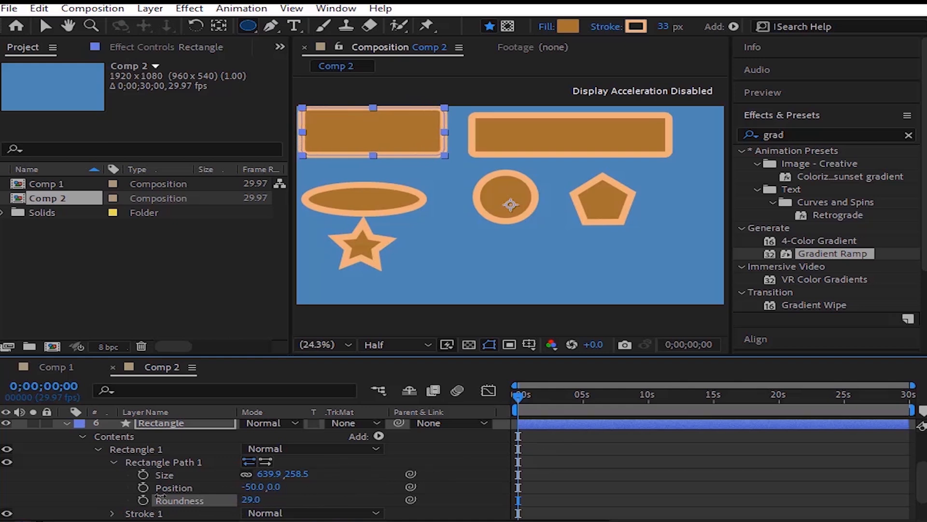
Step: Expand the Rectangle layer's Stroke 1 and change the stroke color to light grey C2BCB6
{"action": "scroll", "coordinate": [145, 478], "scroll_direction": "down", "scroll_amount": 2}
{"action": "left_click", "coordinate": [131, 473]}
{"action": "left_click", "coordinate": [112, 475]}
{"action": "scroll", "coordinate": [120, 473], "scroll_direction": "down", "scroll_amount": 2}
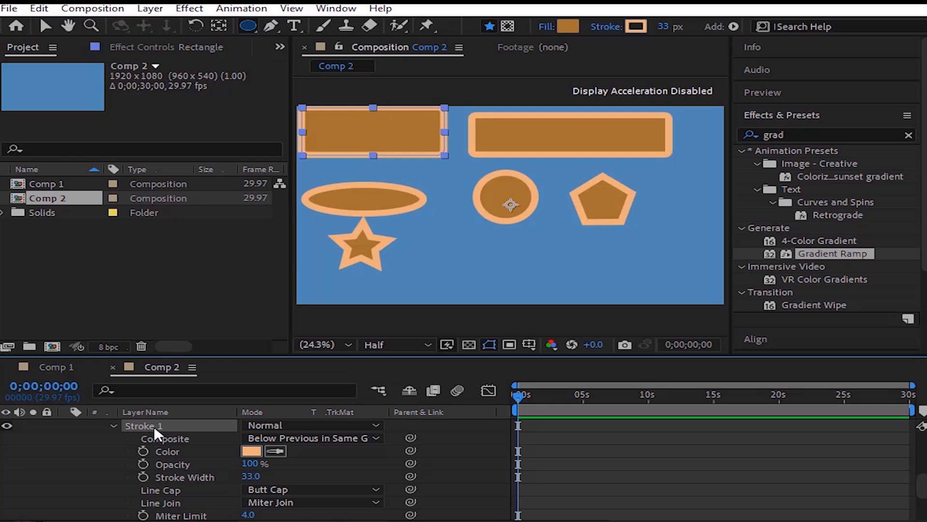
{"action": "left_click", "coordinate": [172, 450]}
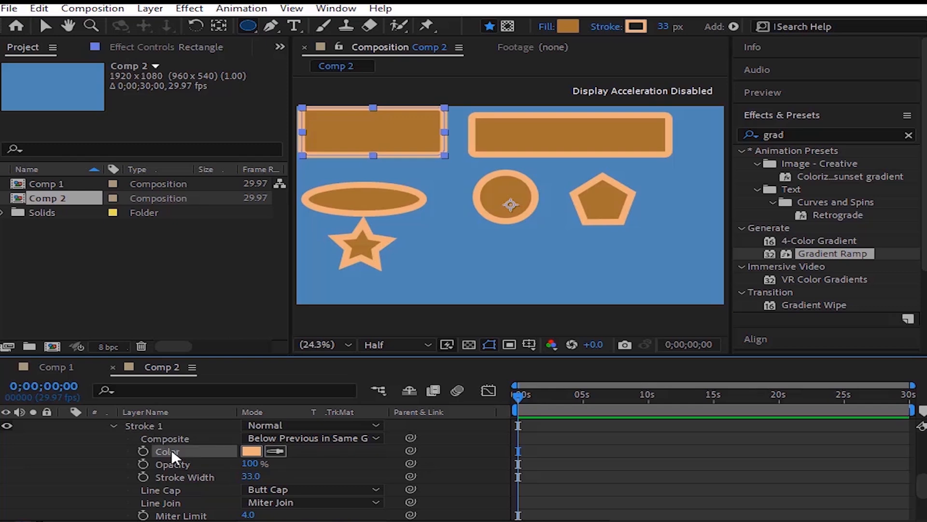
{"action": "left_click", "coordinate": [248, 451]}
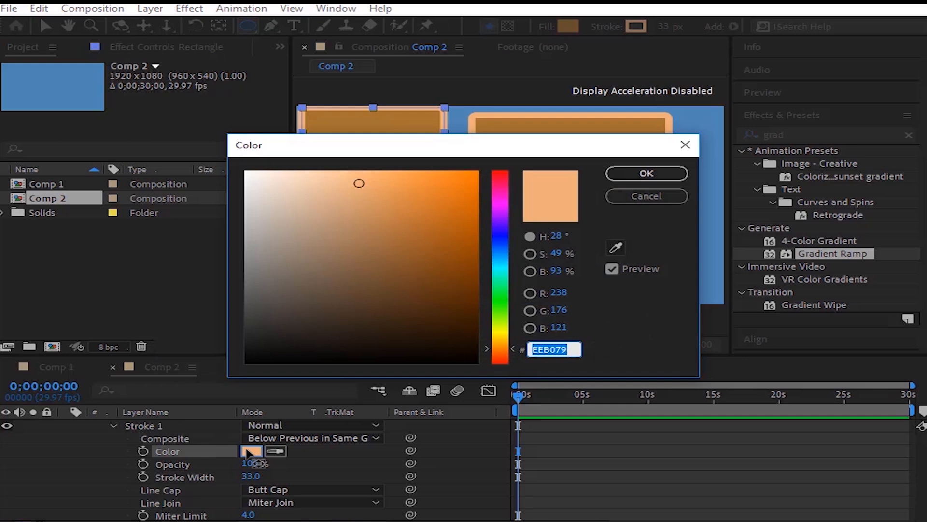
{"action": "mouse_move", "coordinate": [378, 210]}
{"action": "left_mouse_down"}
{"action": "mouse_move", "coordinate": [372, 201]}
{"action": "mouse_move", "coordinate": [420, 233]}
{"action": "mouse_move", "coordinate": [296, 255]}
{"action": "mouse_move", "coordinate": [259, 216]}
{"action": "left_mouse_up"}
{"action": "left_click", "coordinate": [626, 176]}
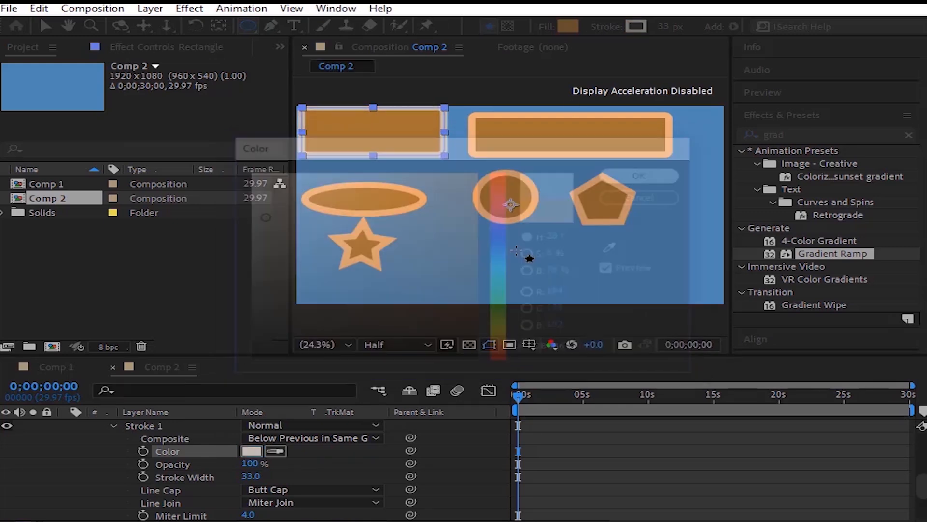
Step: Animate the rectangle's stroke color with a keyframe at 0;00;00;00 and a blue 094DC8 keyframe at 0;00;01;27
{"action": "scroll", "coordinate": [154, 484], "scroll_direction": "up", "scroll_amount": 2}
{"action": "scroll", "coordinate": [169, 454], "scroll_direction": "down", "scroll_amount": 3}
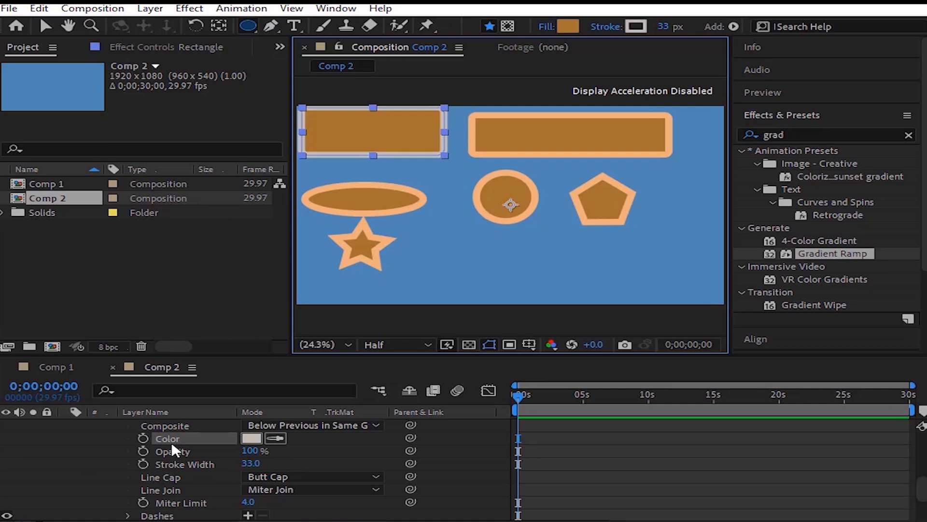
{"action": "left_click", "coordinate": [142, 439]}
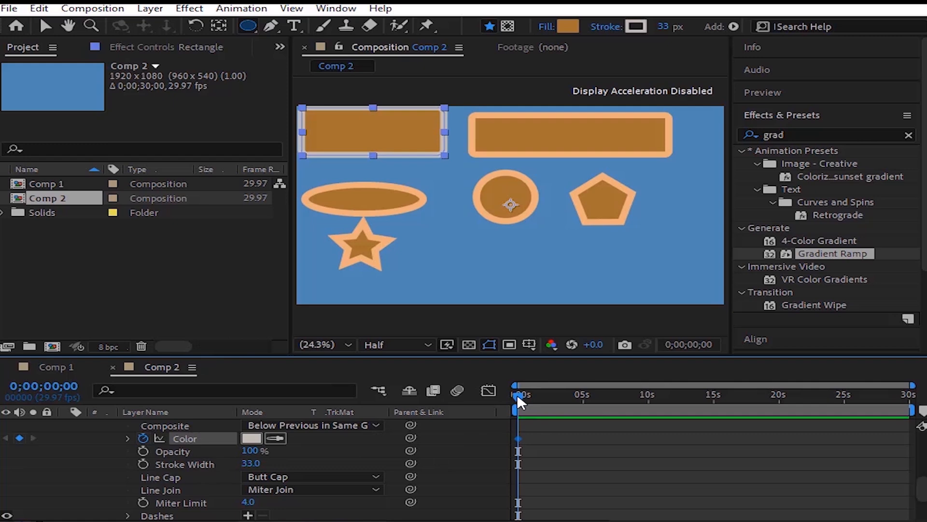
{"action": "left_click_drag", "start_coordinate": [517, 394], "coordinate": [542, 403]}
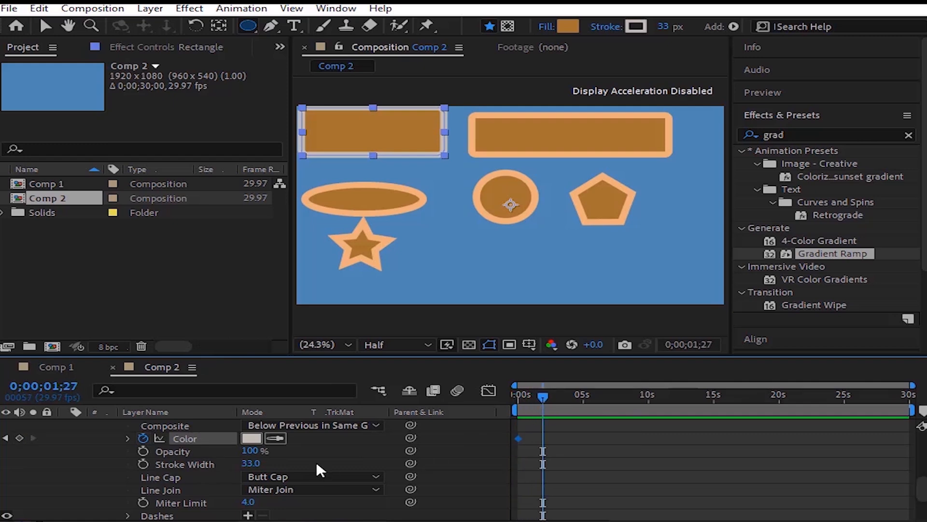
{"action": "left_click", "coordinate": [258, 441]}
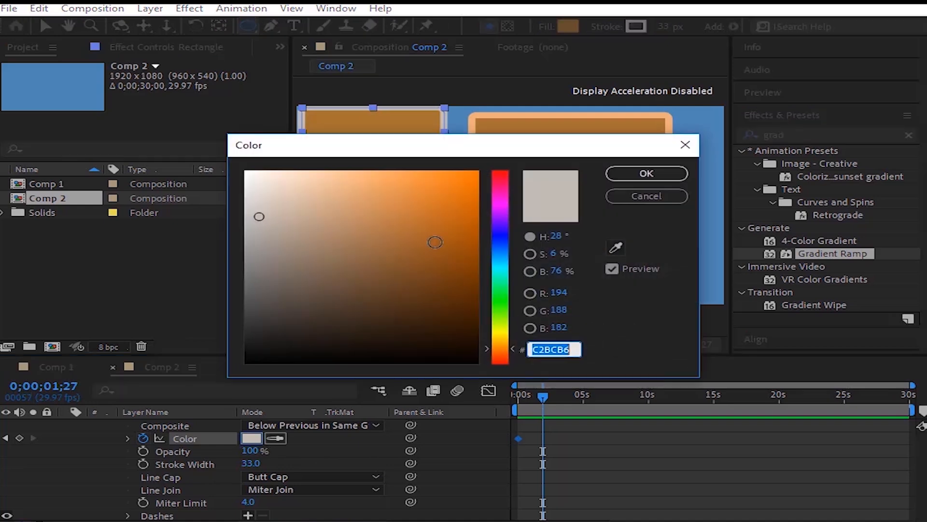
{"action": "left_click", "coordinate": [501, 246]}
{"action": "left_click", "coordinate": [467, 211]}
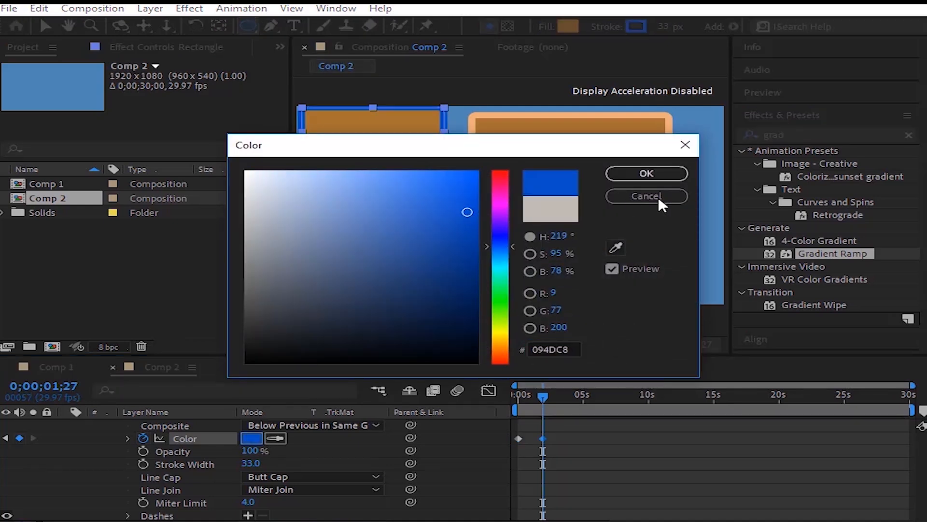
{"action": "left_click", "coordinate": [657, 177]}
Step: Scrub back to the first frame and remove the stroke color animation from the rectangle
{"action": "left_click_drag", "start_coordinate": [544, 392], "coordinate": [520, 401]}
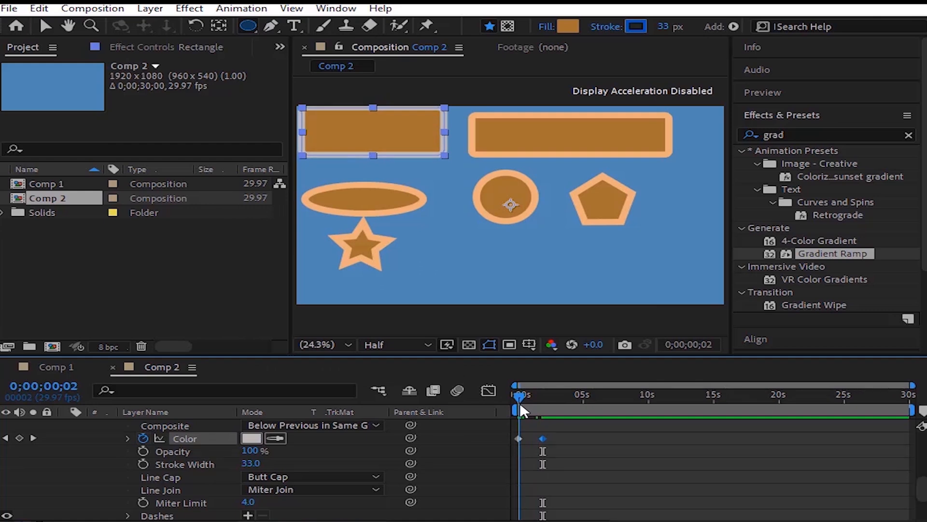
{"action": "left_click_drag", "start_coordinate": [520, 404], "coordinate": [516, 404]}
{"action": "left_click", "coordinate": [141, 440]}
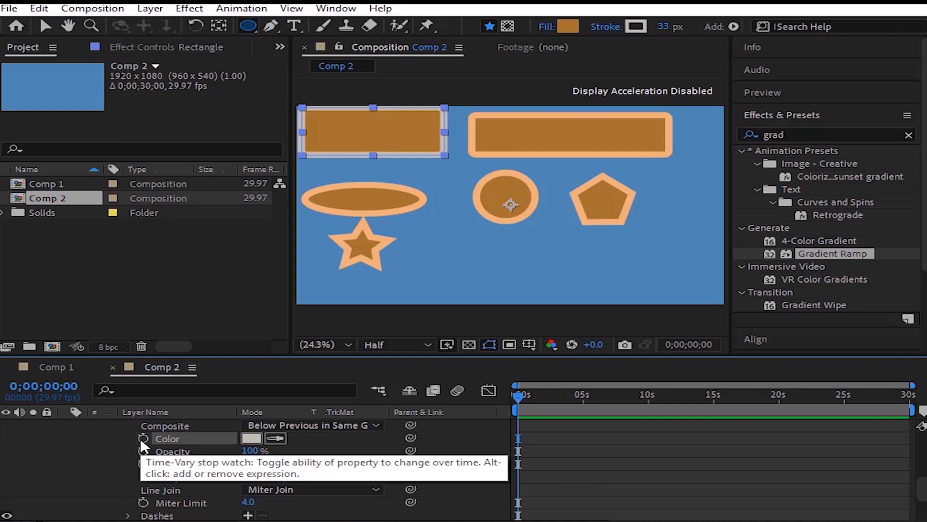
Step: Try a stroke opacity of 68% on the rectangle, undo it, and set the stroke width to 43
{"action": "left_click_drag", "start_coordinate": [254, 454], "coordinate": [231, 455]}
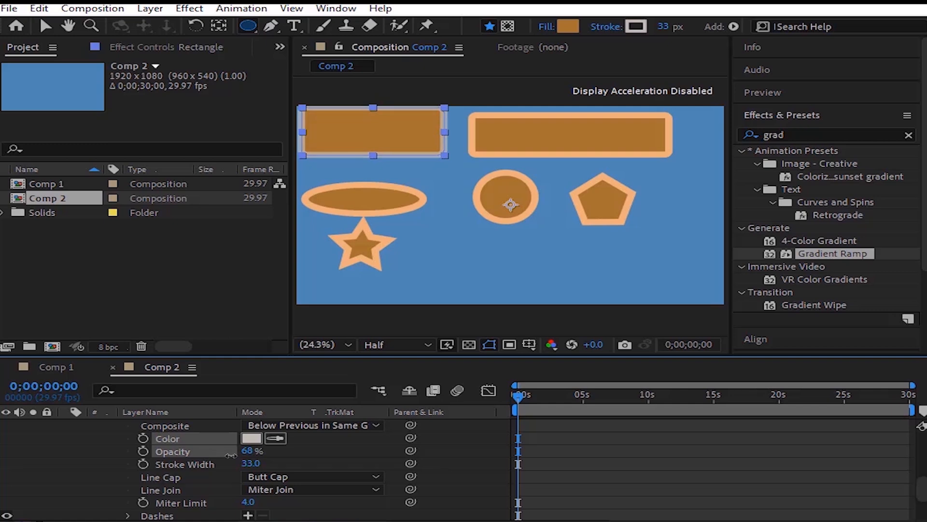
{"action": "key", "text": "ctrl+z"}
{"action": "left_click", "coordinate": [169, 463]}
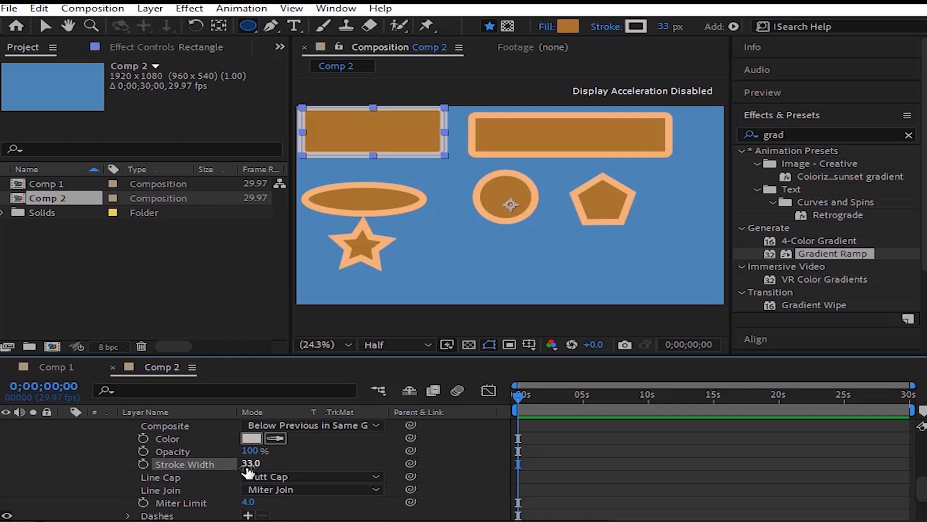
{"action": "mouse_move", "coordinate": [247, 471]}
{"action": "left_mouse_down"}
{"action": "mouse_move", "coordinate": [299, 472]}
{"action": "mouse_move", "coordinate": [268, 472]}
{"action": "left_mouse_up"}
Step: Try a dashed stroke on the rectangle with a dash of 34 and an offset of -12, and delete the dashes
{"action": "key", "text": "slash"}
{"action": "scroll", "coordinate": [236, 457], "scroll_direction": "down", "scroll_amount": 2}
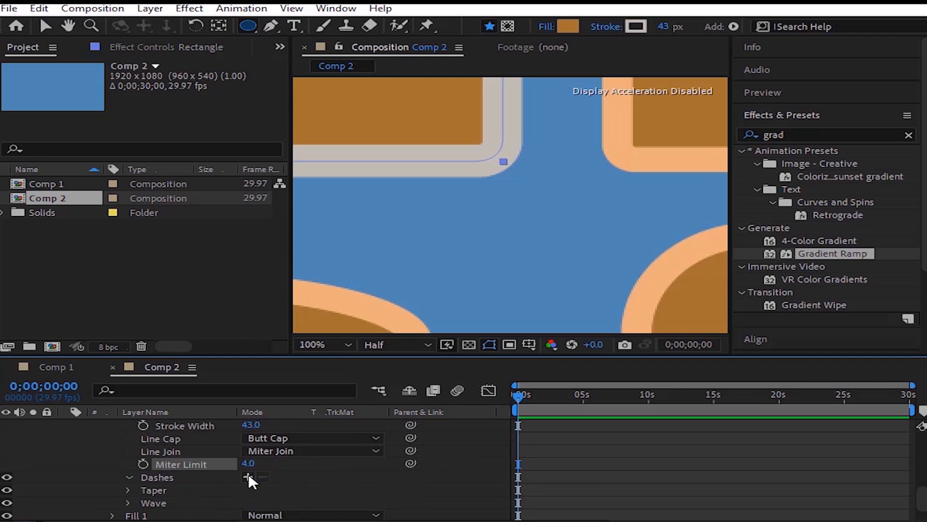
{"action": "left_click", "coordinate": [248, 476]}
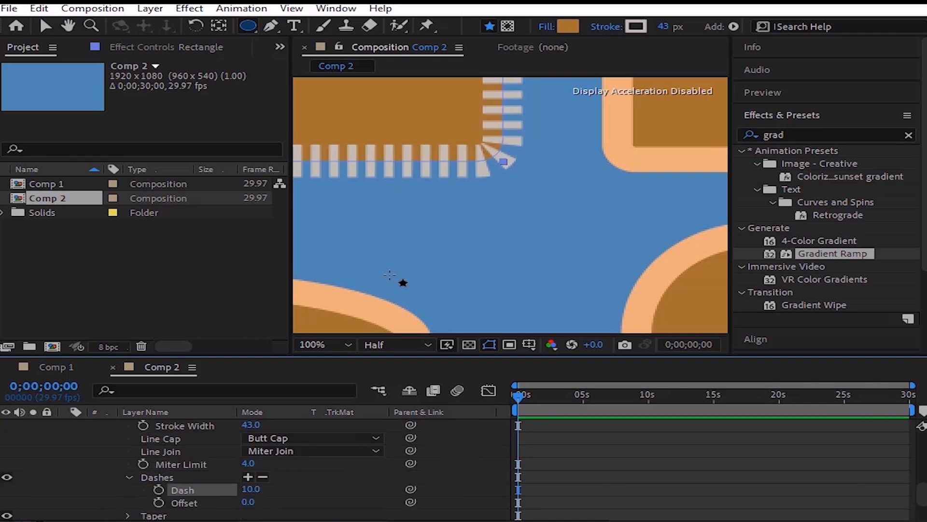
{"action": "mouse_move", "coordinate": [250, 488]}
{"action": "left_mouse_down"}
{"action": "mouse_move", "coordinate": [405, 466]}
{"action": "mouse_move", "coordinate": [292, 471]}
{"action": "left_mouse_up"}
{"action": "key", "text": "comma"}
{"action": "key", "text": "comma"}
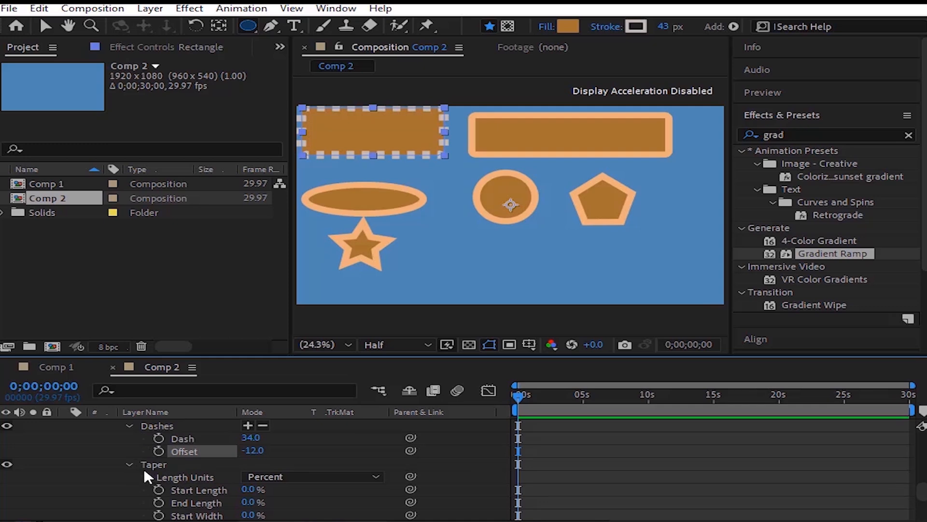
{"action": "key", "text": "Delete"}
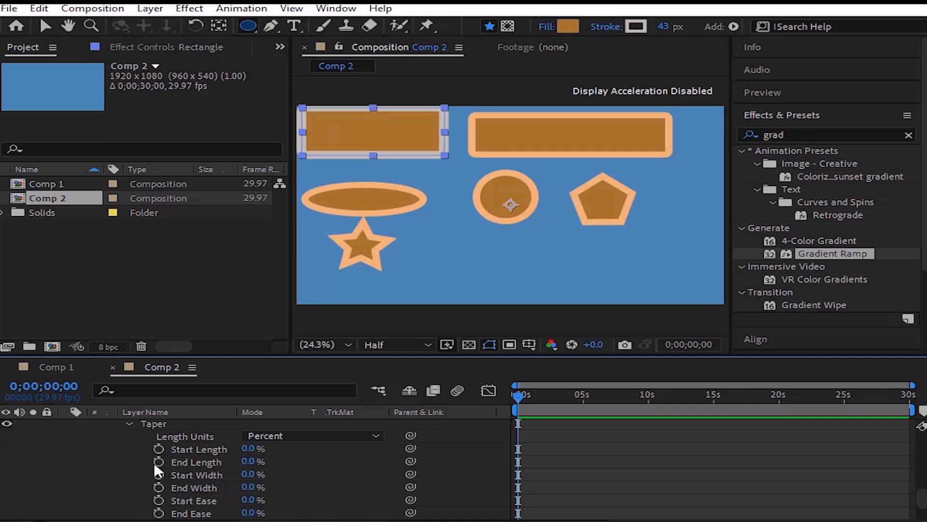
Step: Change the rectangle's fill color to green 4DA631 and give its shape transform a slight skew
{"action": "scroll", "coordinate": [155, 464], "scroll_direction": "down", "scroll_amount": 2}
{"action": "left_click", "coordinate": [113, 488]}
{"action": "scroll", "coordinate": [126, 458], "scroll_direction": "down", "scroll_amount": 2}
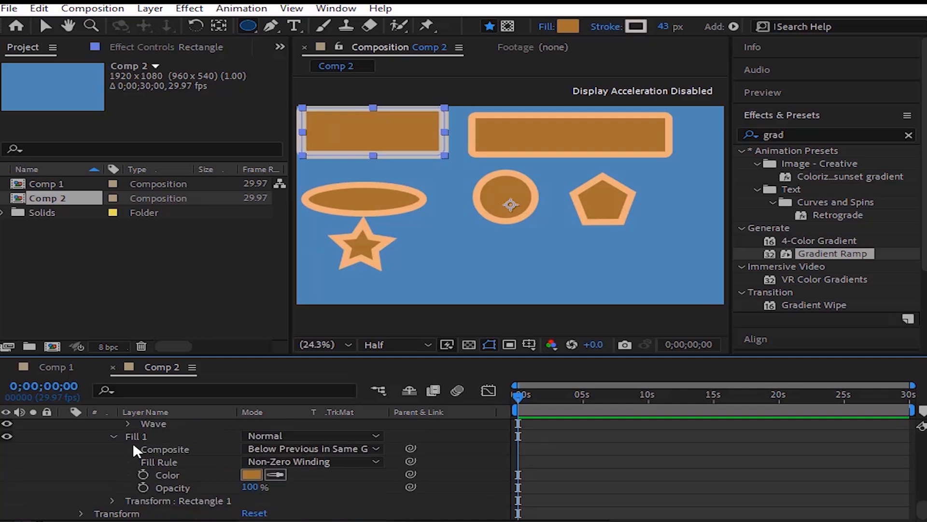
{"action": "left_click", "coordinate": [251, 474]}
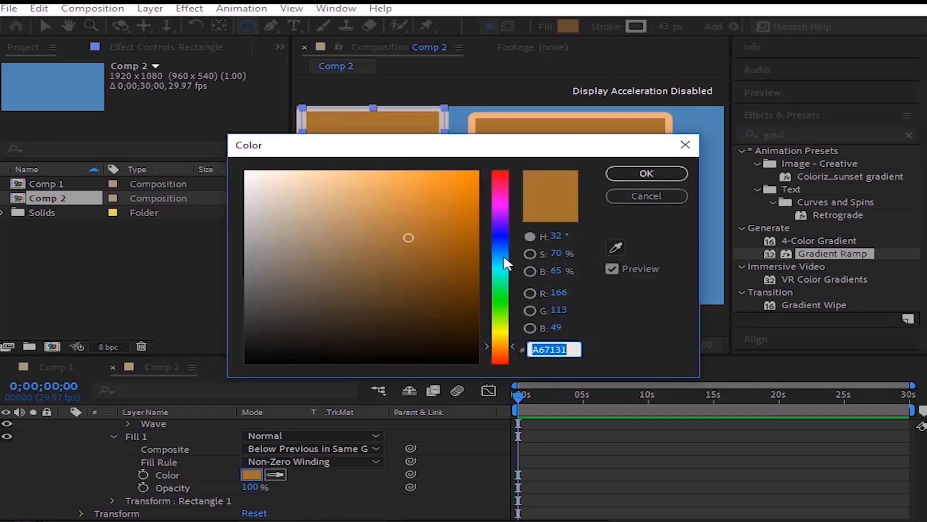
{"action": "left_click_drag", "start_coordinate": [504, 254], "coordinate": [503, 310]}
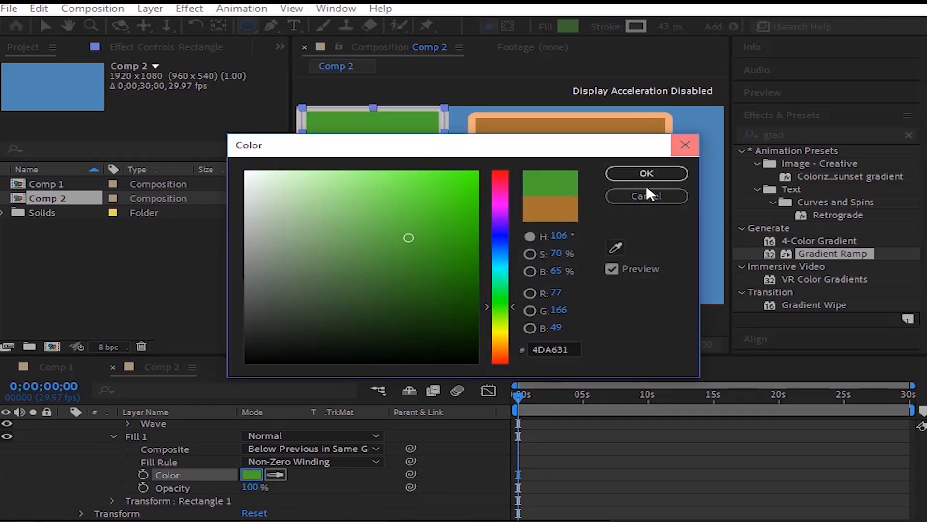
{"action": "left_click", "coordinate": [647, 174]}
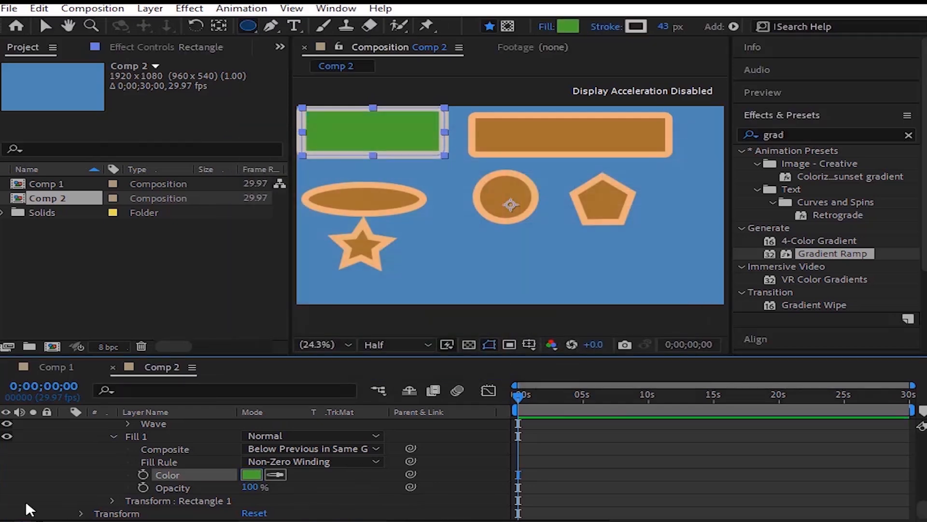
{"action": "left_click", "coordinate": [107, 498]}
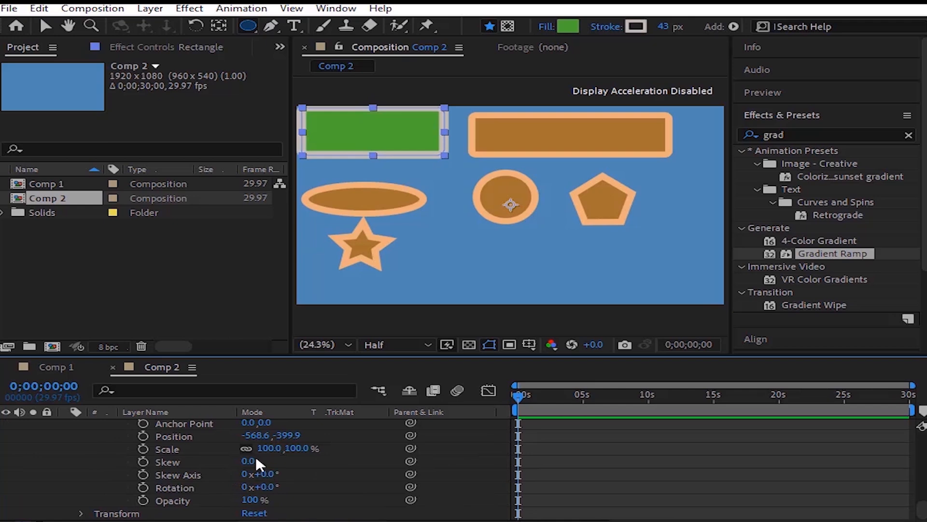
{"action": "left_click_drag", "start_coordinate": [251, 462], "coordinate": [274, 469]}
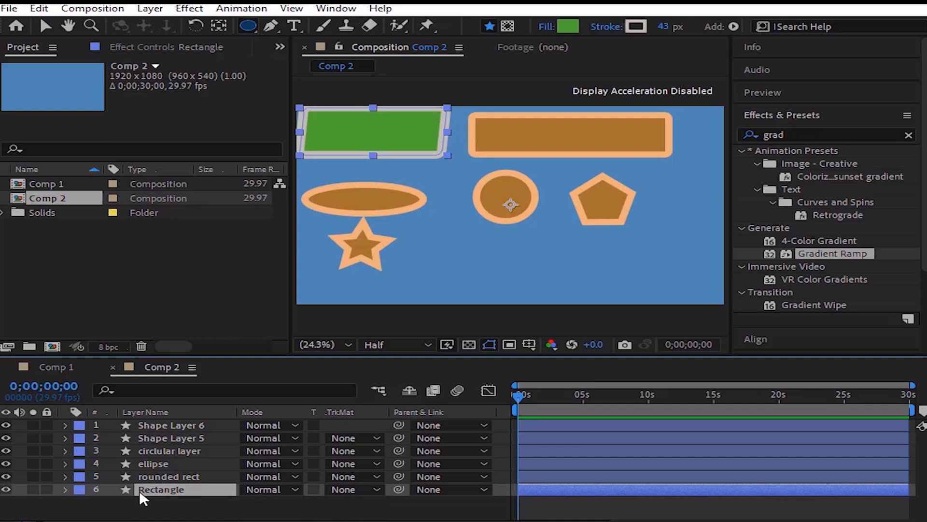
Step: Rename Shape Layer 5, which holds the pentagon, as polygone
{"action": "left_click", "coordinate": [198, 439]}
{"action": "key", "text": "Return"}
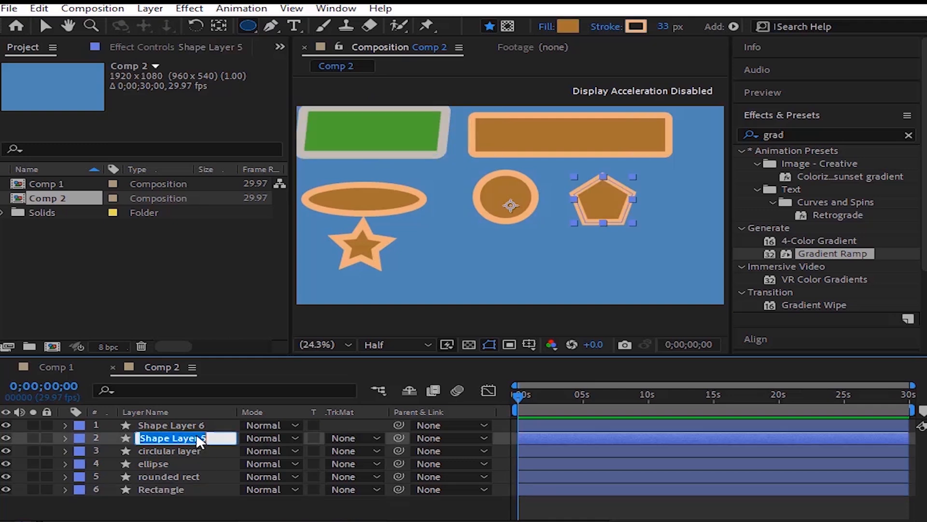
{"action": "type", "text": "polygone"}
{"action": "key", "text": "Return"}
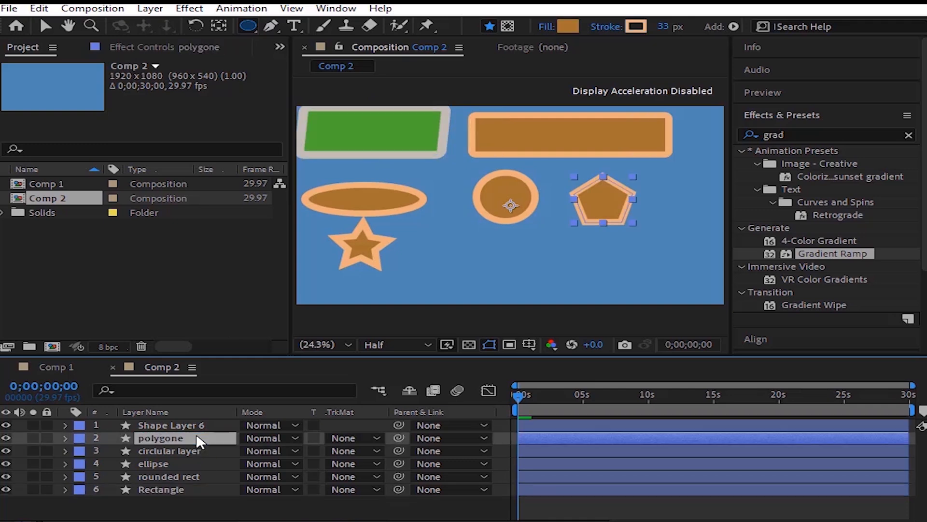
Step: Expand the polygone layer's polystar path properties and set the number of points to 3
{"action": "left_click", "coordinate": [66, 437]}
{"action": "left_click", "coordinate": [98, 462]}
{"action": "scroll", "coordinate": [98, 464], "scroll_direction": "down", "scroll_amount": 3}
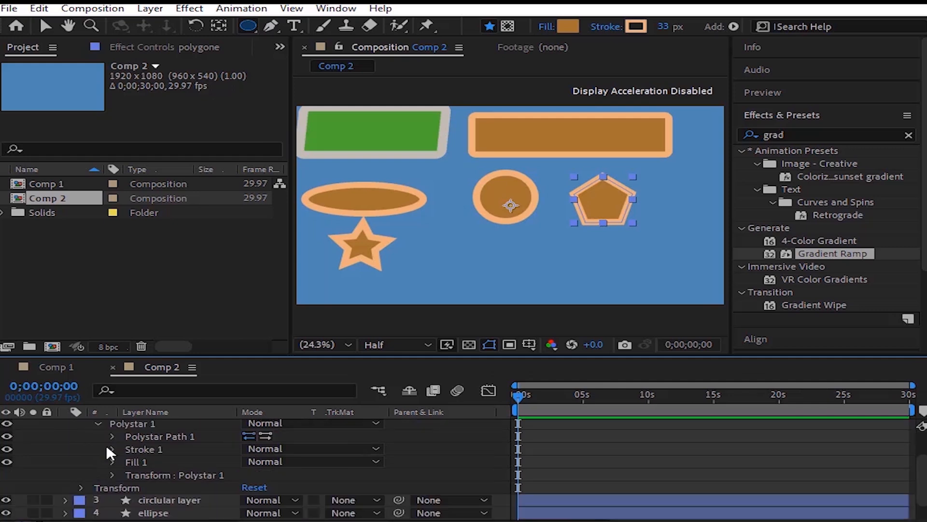
{"action": "left_click", "coordinate": [113, 436]}
{"action": "left_click", "coordinate": [175, 460]}
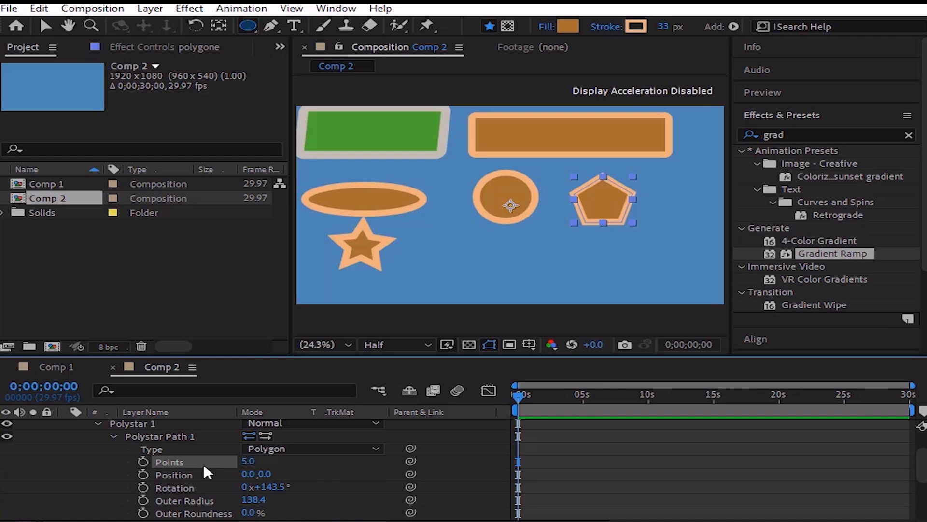
{"action": "left_click", "coordinate": [245, 462]}
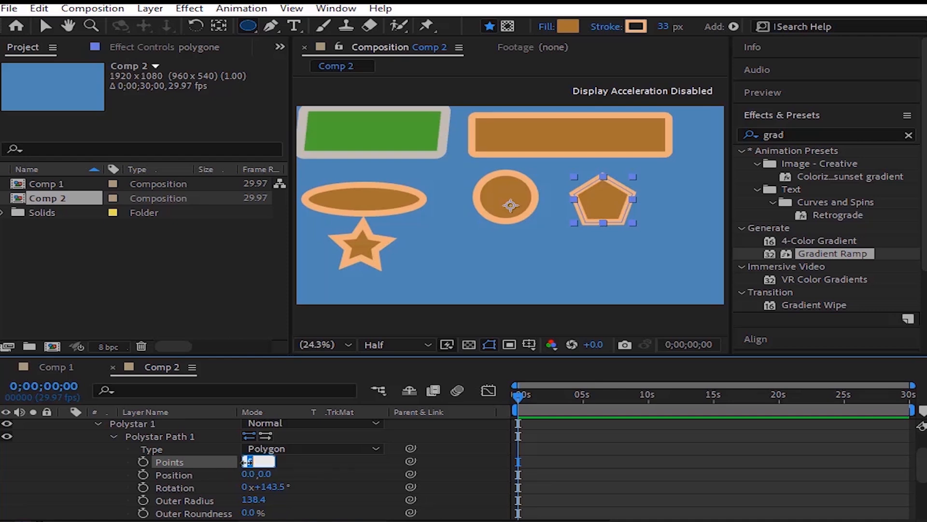
{"action": "type", "text": "3"}
{"action": "key", "text": "Return"}
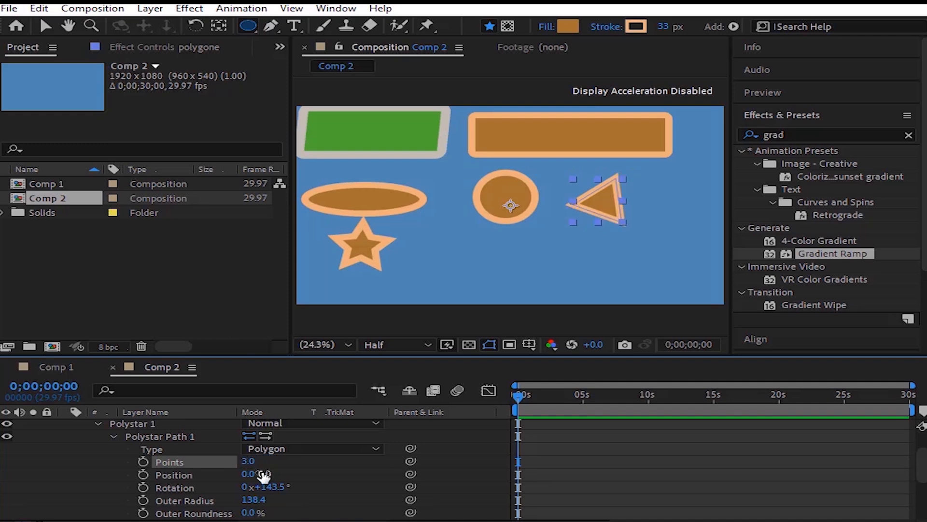
Step: Try 4 points on the polygone layer's path and set the number of points to 5
{"action": "left_click", "coordinate": [251, 462]}
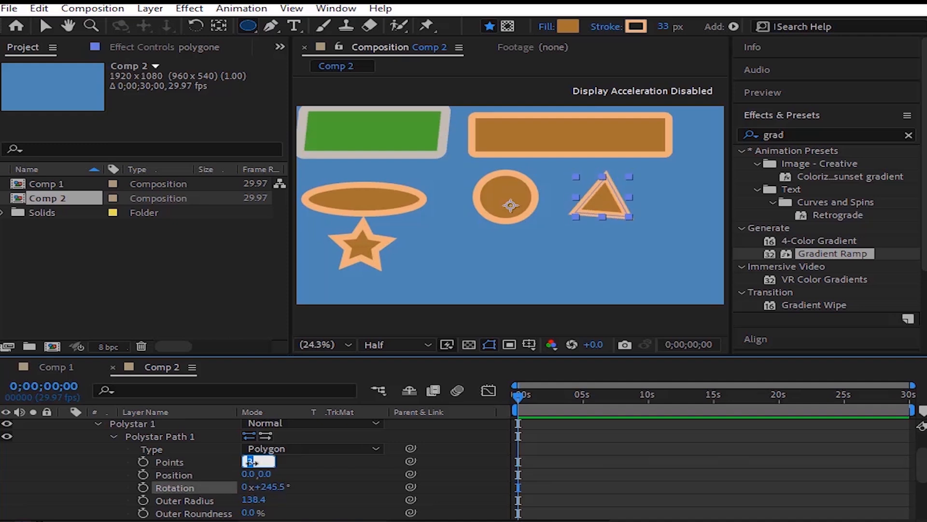
{"action": "type", "text": "4"}
{"action": "key", "text": "Return"}
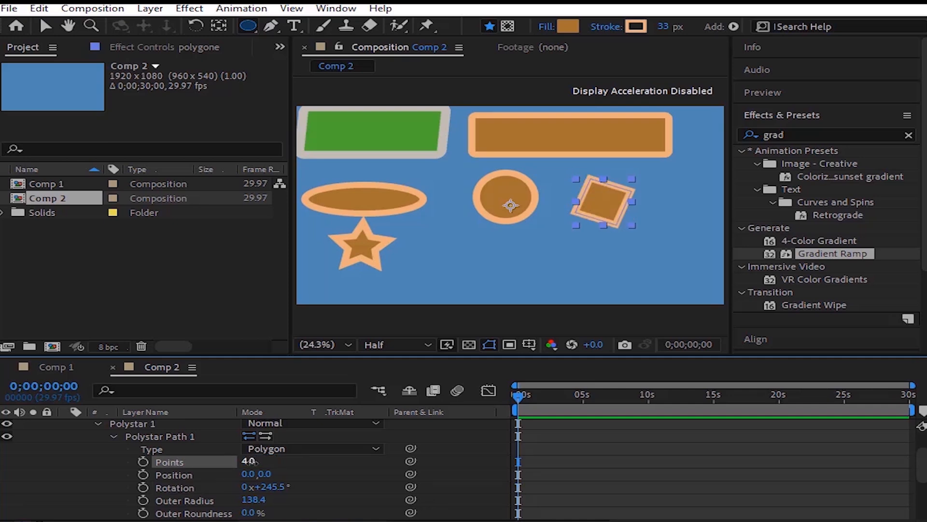
{"action": "left_click", "coordinate": [256, 466]}
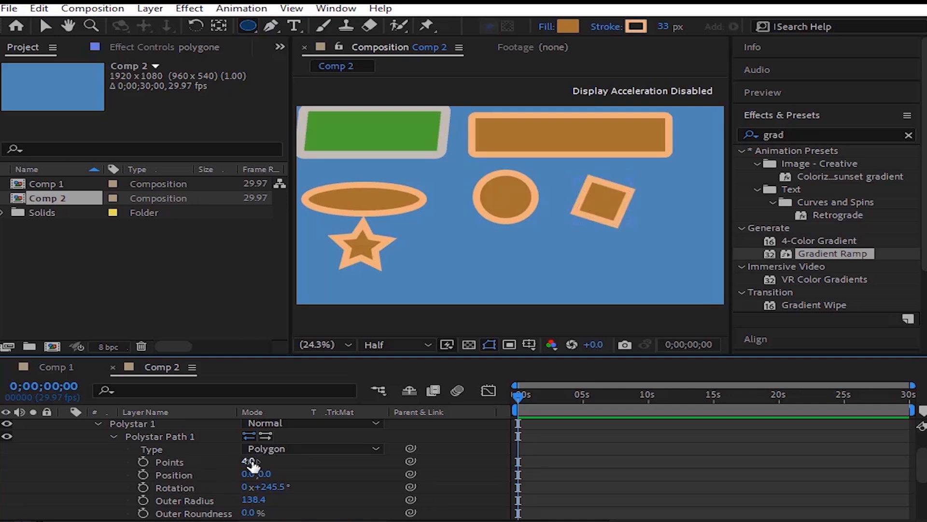
{"action": "left_click", "coordinate": [250, 462]}
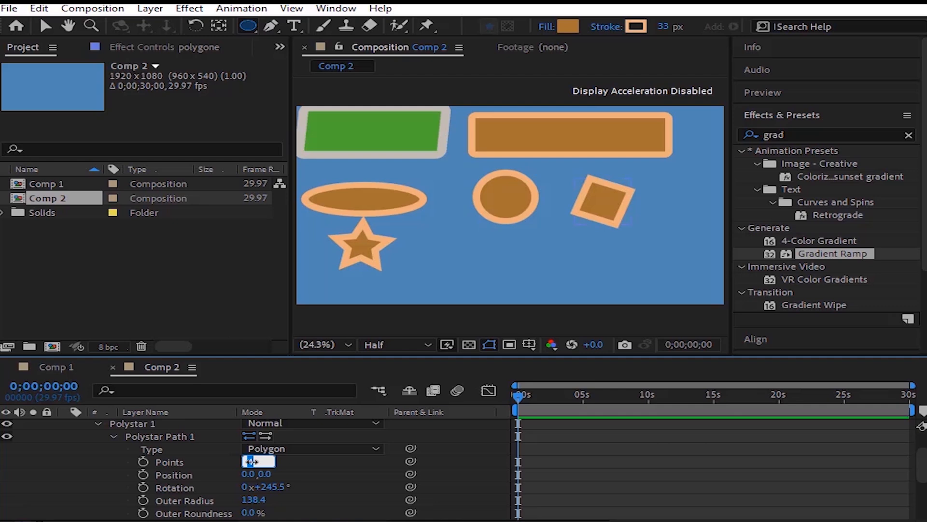
{"action": "type", "text": "5"}
{"action": "key", "text": "Return"}
Step: Enlarge the polygon's outer radius to 241.4 and apply a strongly negative outer roundness so its corners form loops
{"action": "scroll", "coordinate": [232, 462], "scroll_direction": "down", "scroll_amount": 2}
{"action": "left_click_drag", "start_coordinate": [256, 461], "coordinate": [355, 463]}
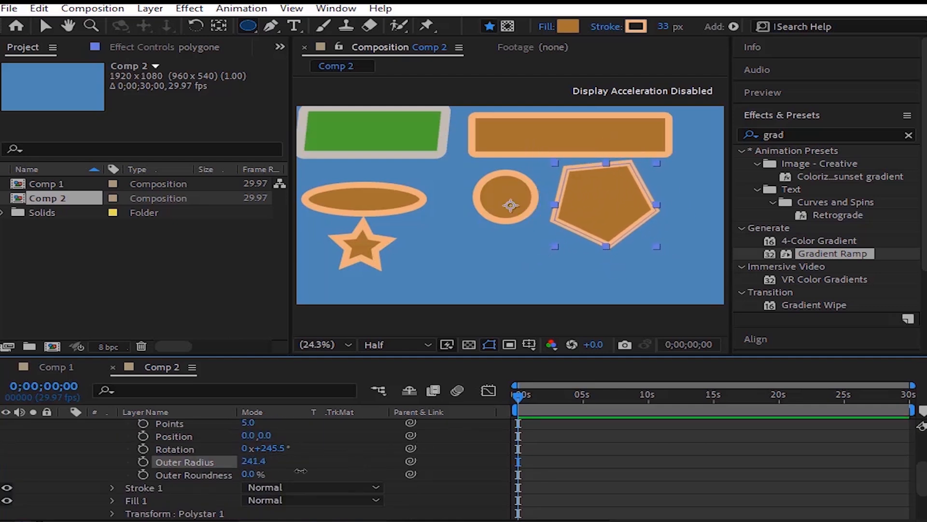
{"action": "left_click_drag", "start_coordinate": [248, 474], "coordinate": [196, 464]}
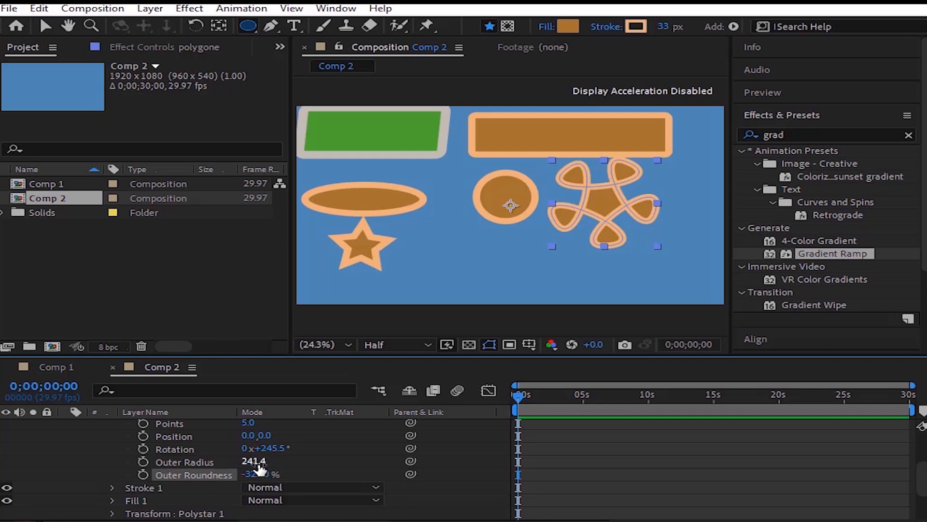
{"action": "mouse_move", "coordinate": [260, 464]}
{"action": "left_mouse_down"}
{"action": "mouse_move", "coordinate": [309, 464]}
{"action": "mouse_move", "coordinate": [275, 463]}
{"action": "mouse_move", "coordinate": [247, 474]}
{"action": "mouse_move", "coordinate": [289, 472]}
{"action": "mouse_move", "coordinate": [237, 485]}
{"action": "mouse_move", "coordinate": [292, 473]}
{"action": "mouse_move", "coordinate": [244, 482]}
{"action": "mouse_move", "coordinate": [252, 478]}
{"action": "left_mouse_up"}
Step: Set the number of points of the star shape below the ellipse to 4
{"action": "left_click", "coordinate": [354, 263]}
{"action": "scroll", "coordinate": [354, 263], "scroll_direction": "up", "scroll_amount": 1}
{"action": "left_click_drag", "start_coordinate": [354, 264], "coordinate": [578, 245]}
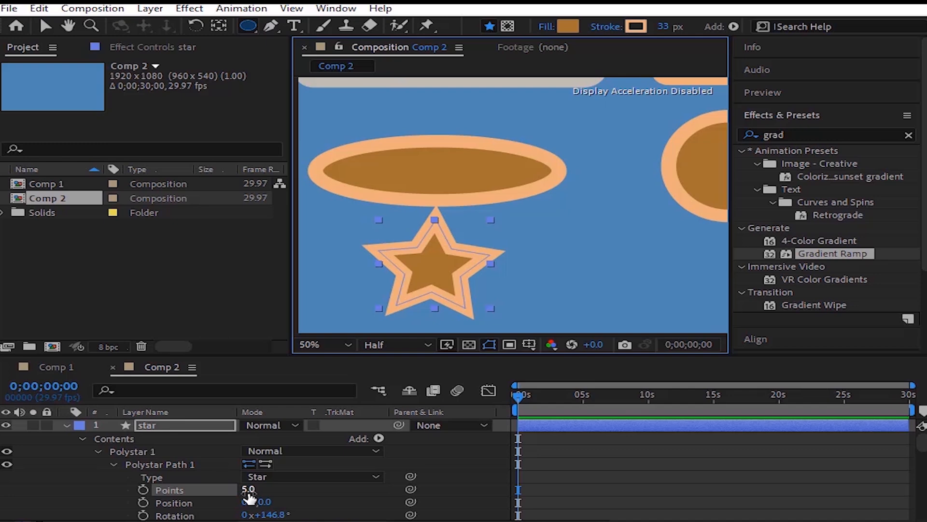
{"action": "left_click", "coordinate": [248, 489]}
{"action": "type", "text": "4"}
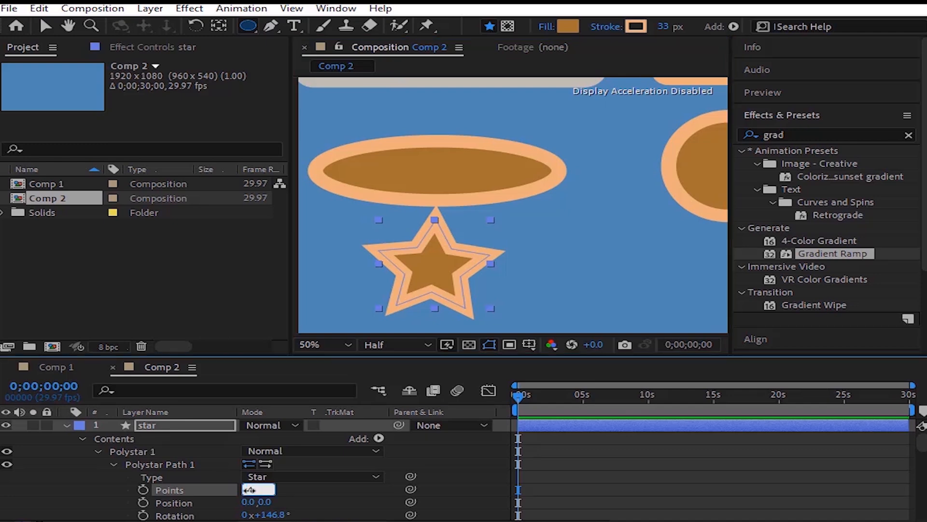
{"action": "key", "text": "Return"}
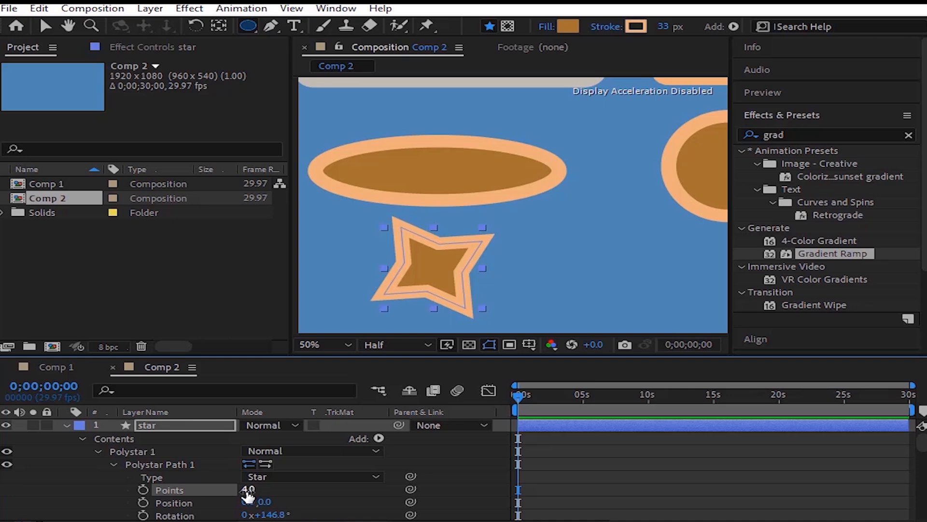
Step: Try the Polygon type on the star layer's path and switch the type back to Star
{"action": "left_click", "coordinate": [263, 477]}
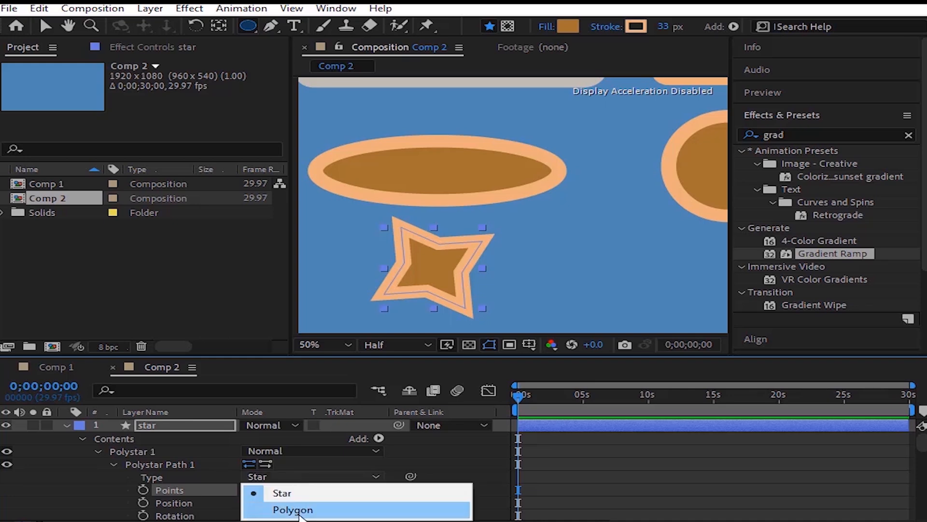
{"action": "left_click", "coordinate": [290, 509]}
{"action": "left_click", "coordinate": [307, 477]}
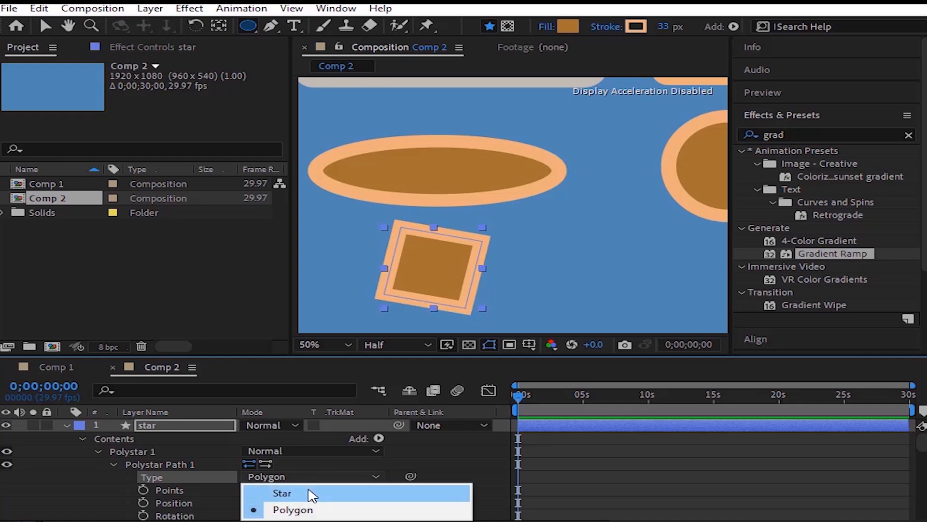
{"action": "left_click", "coordinate": [343, 460]}
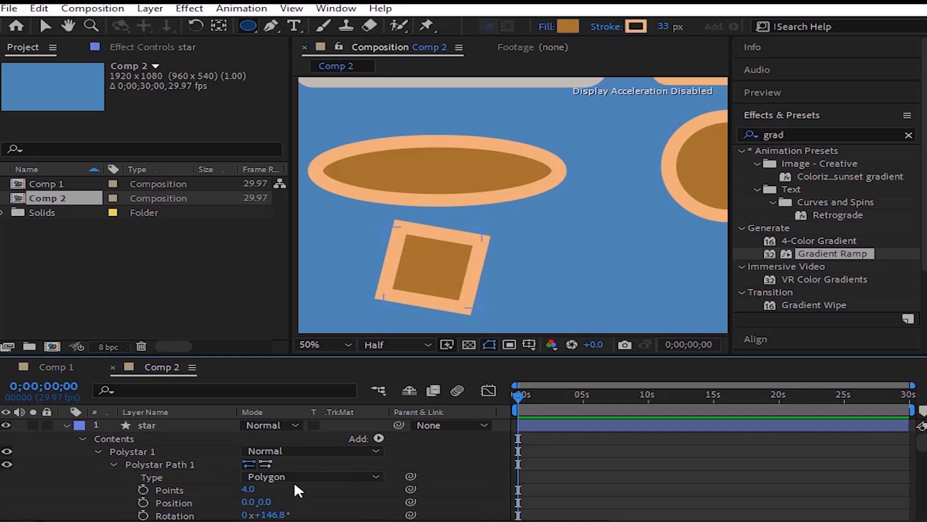
{"action": "left_click", "coordinate": [265, 478]}
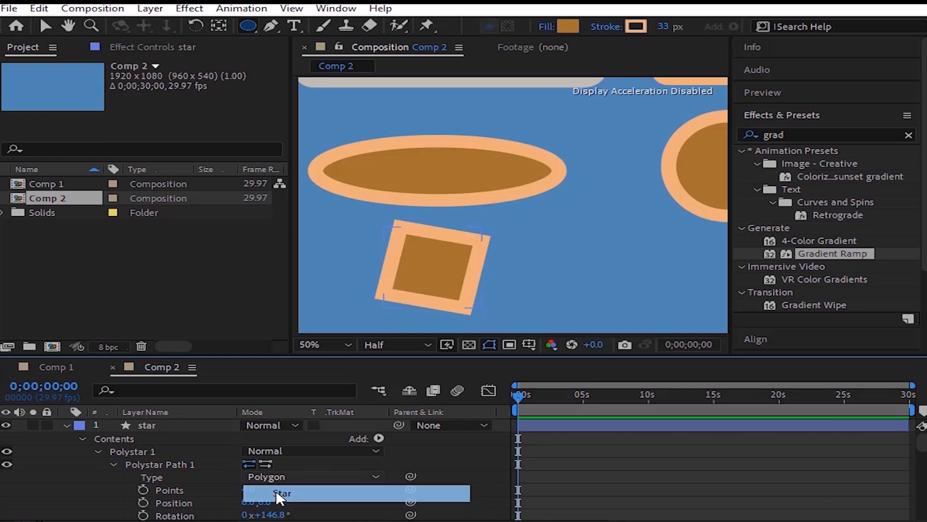
{"action": "left_click", "coordinate": [276, 490]}
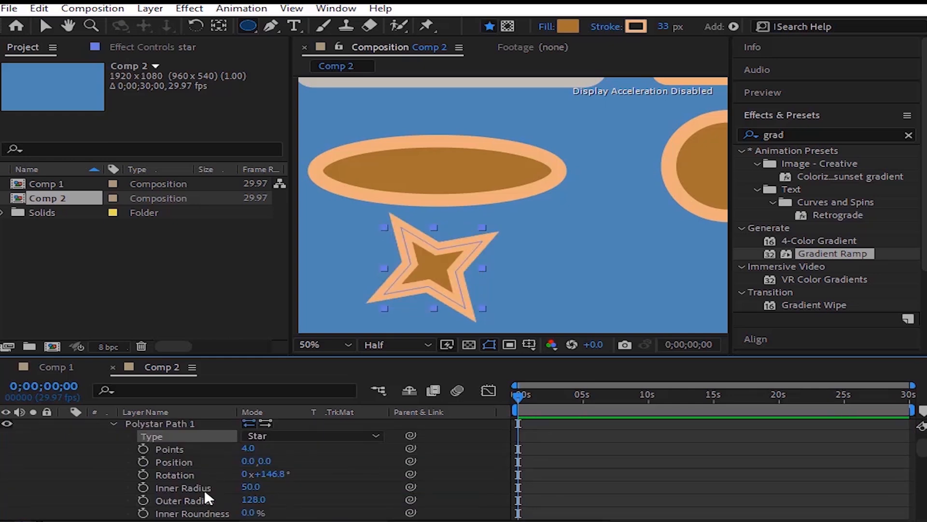
Step: Increase the star path's inner radius and adjust its roundness to give the four-pointed star curved arms
{"action": "scroll", "coordinate": [204, 489], "scroll_direction": "down", "scroll_amount": 2}
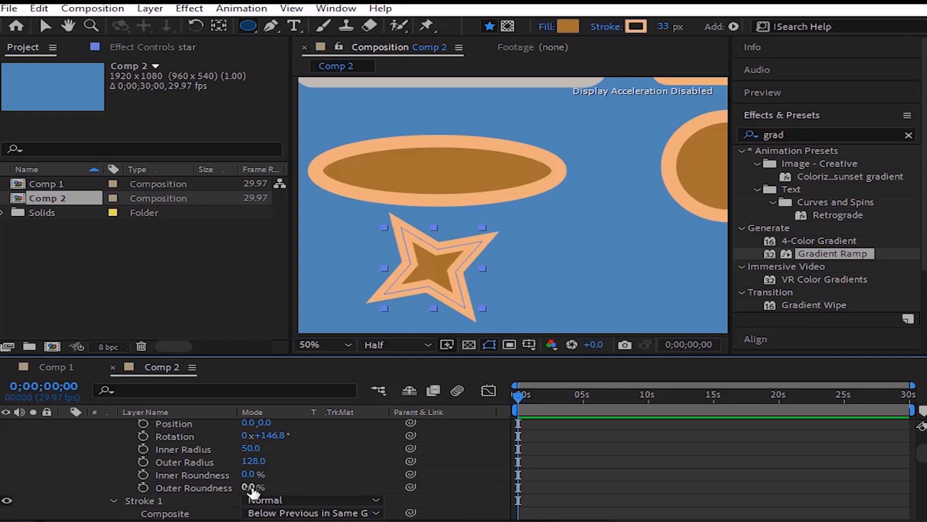
{"action": "mouse_move", "coordinate": [252, 449]}
{"action": "left_mouse_down"}
{"action": "mouse_move", "coordinate": [320, 442]}
{"action": "mouse_move", "coordinate": [193, 446]}
{"action": "mouse_move", "coordinate": [272, 448]}
{"action": "mouse_move", "coordinate": [162, 488]}
{"action": "mouse_move", "coordinate": [367, 478]}
{"action": "mouse_move", "coordinate": [309, 478]}
{"action": "mouse_move", "coordinate": [571, 450]}
{"action": "mouse_move", "coordinate": [384, 449]}
{"action": "left_mouse_up"}
{"action": "scroll", "coordinate": [273, 456], "scroll_direction": "up", "scroll_amount": 3}
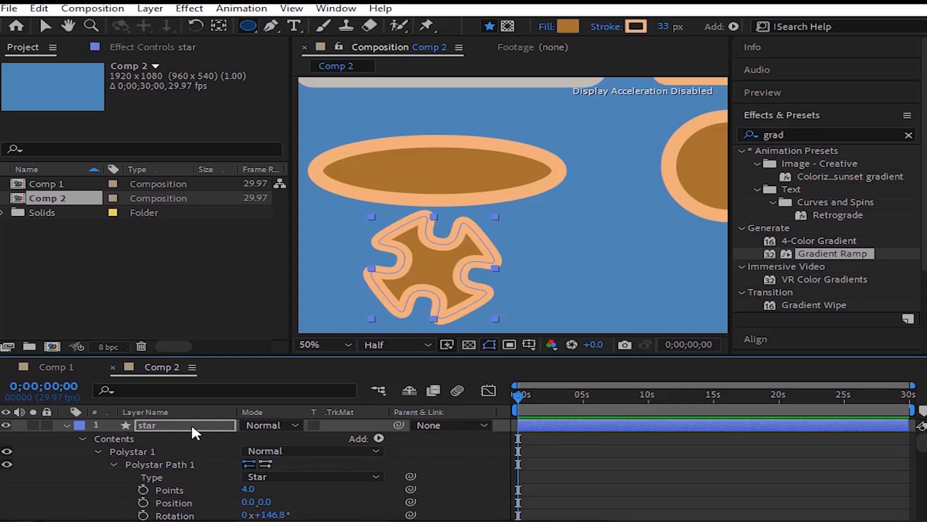